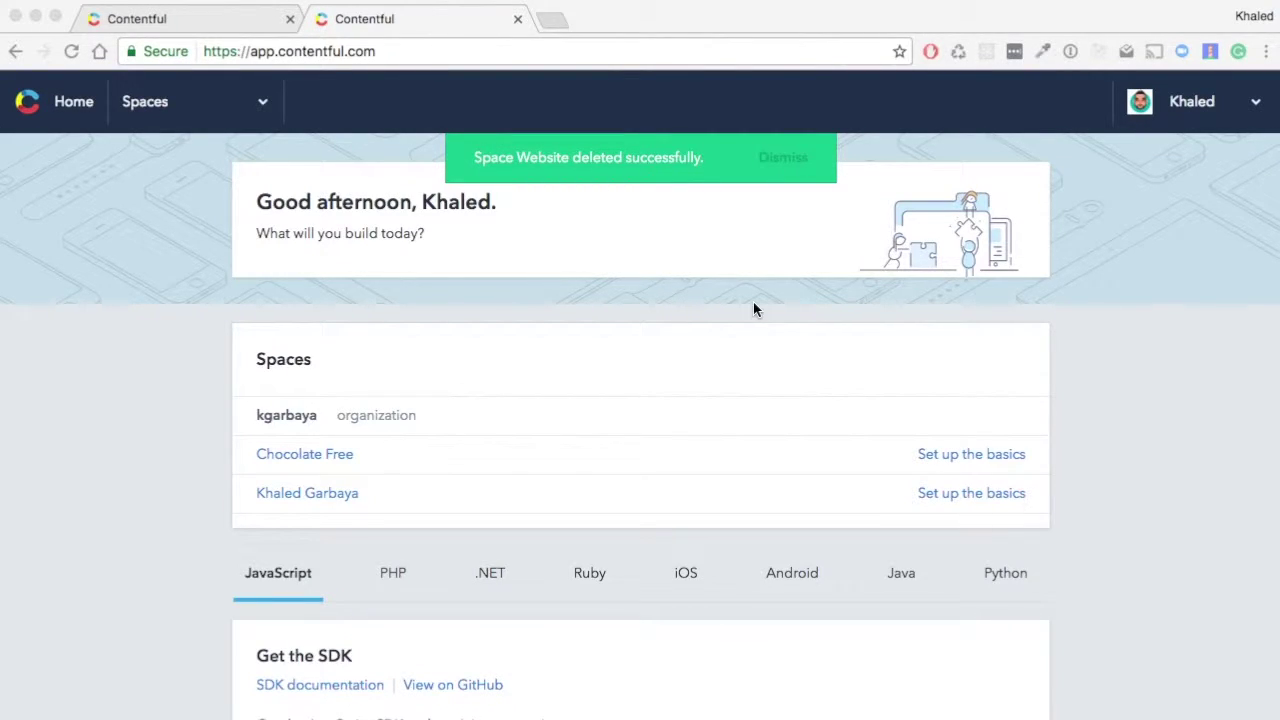
Dismiss the notification about the deleted space on the home page.
click(800, 156)
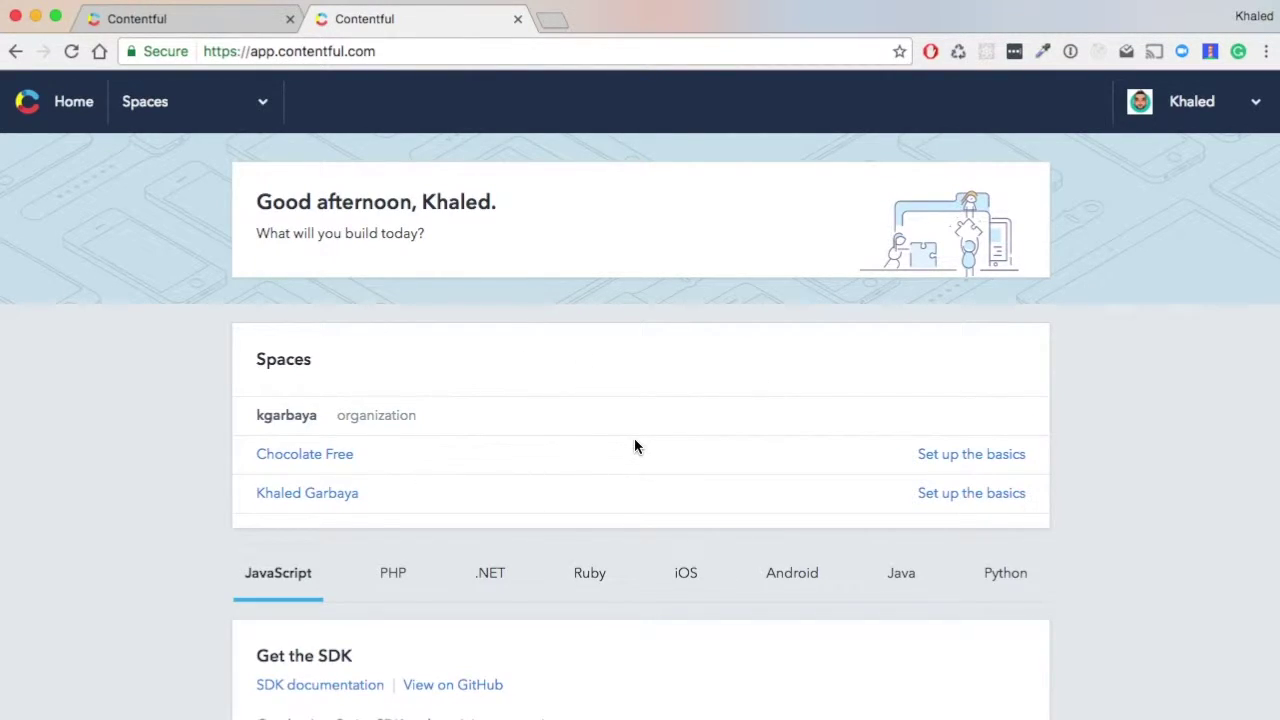
scroll(506, 358, down, 2)
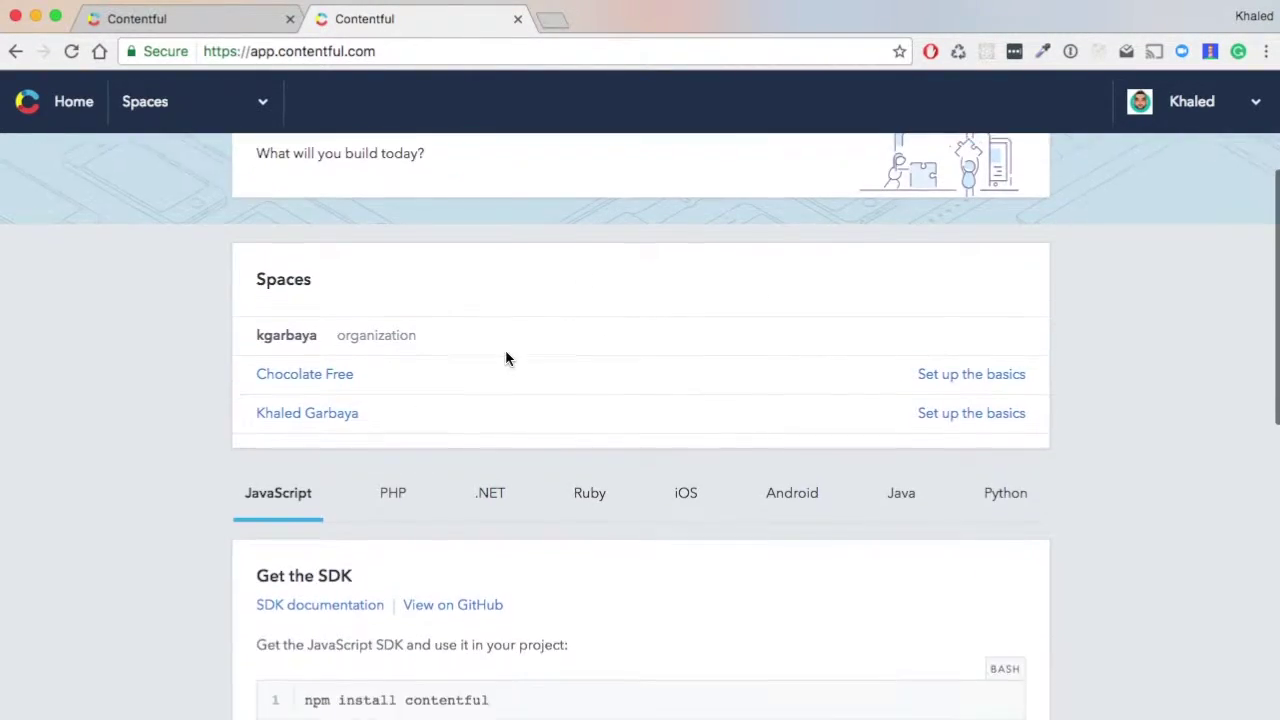
scroll(508, 357, up, 2)
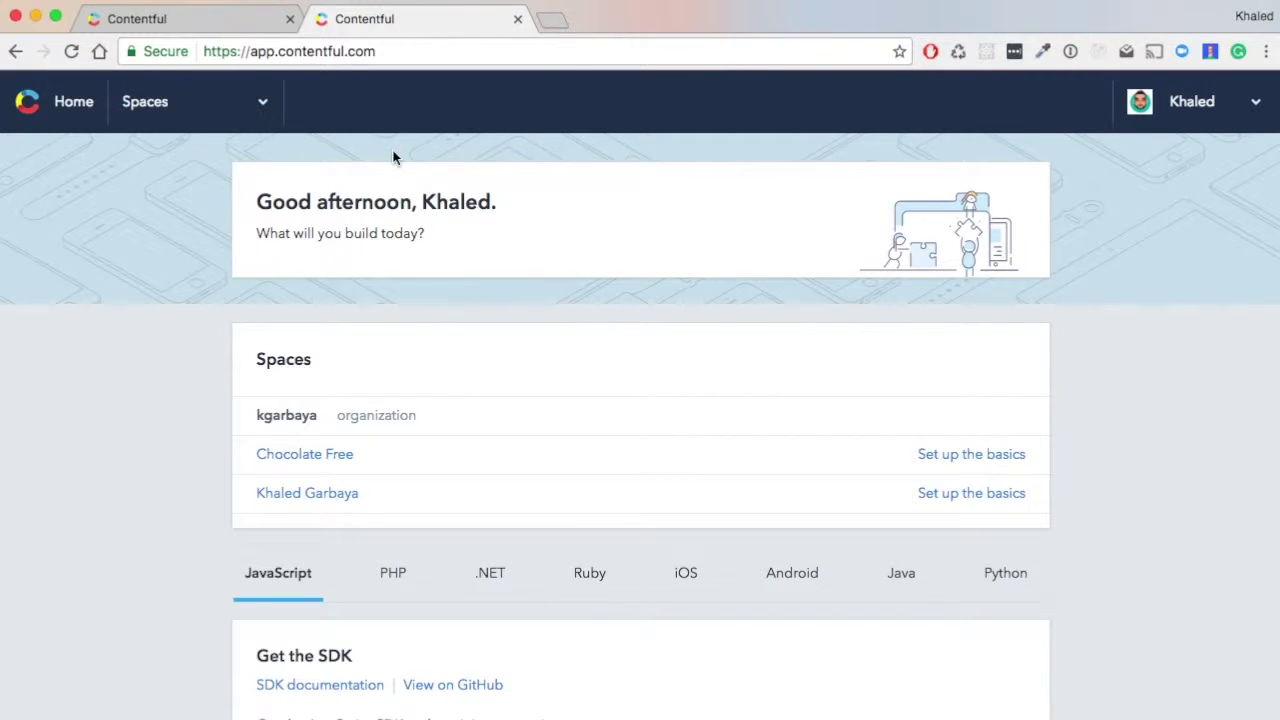
Start creating a new space and name it Website.
click(196, 108)
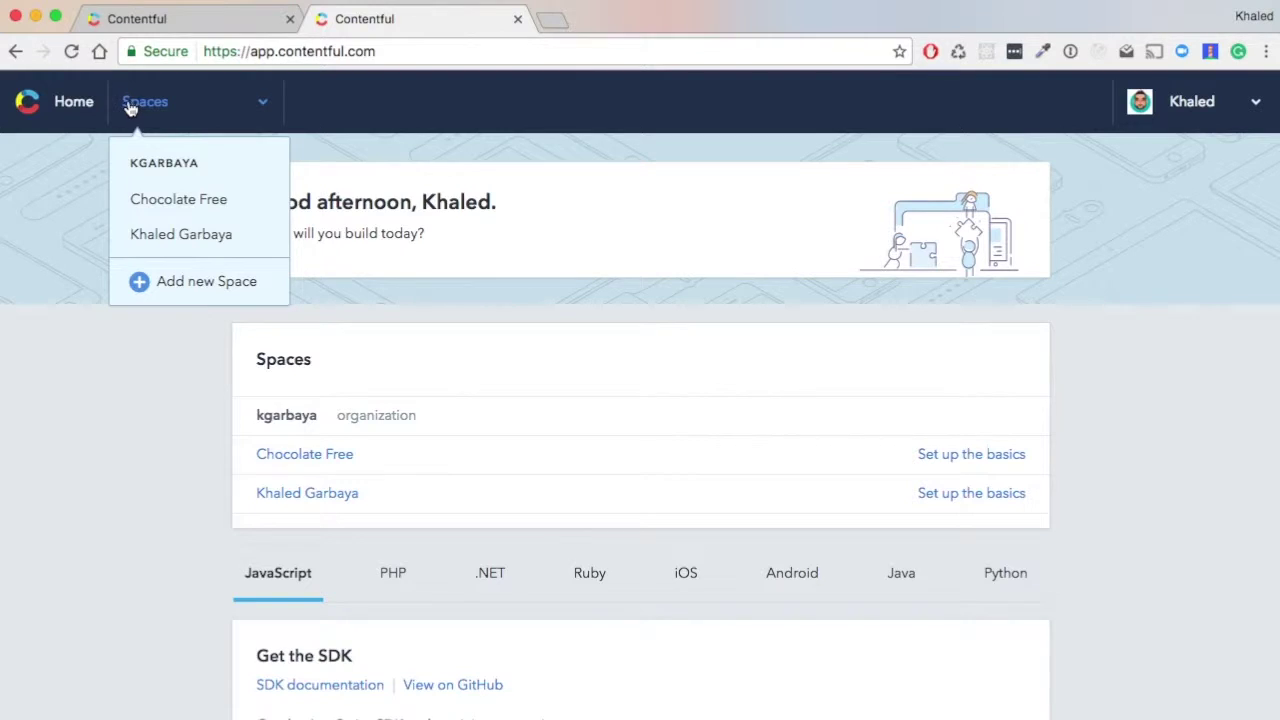
click(200, 284)
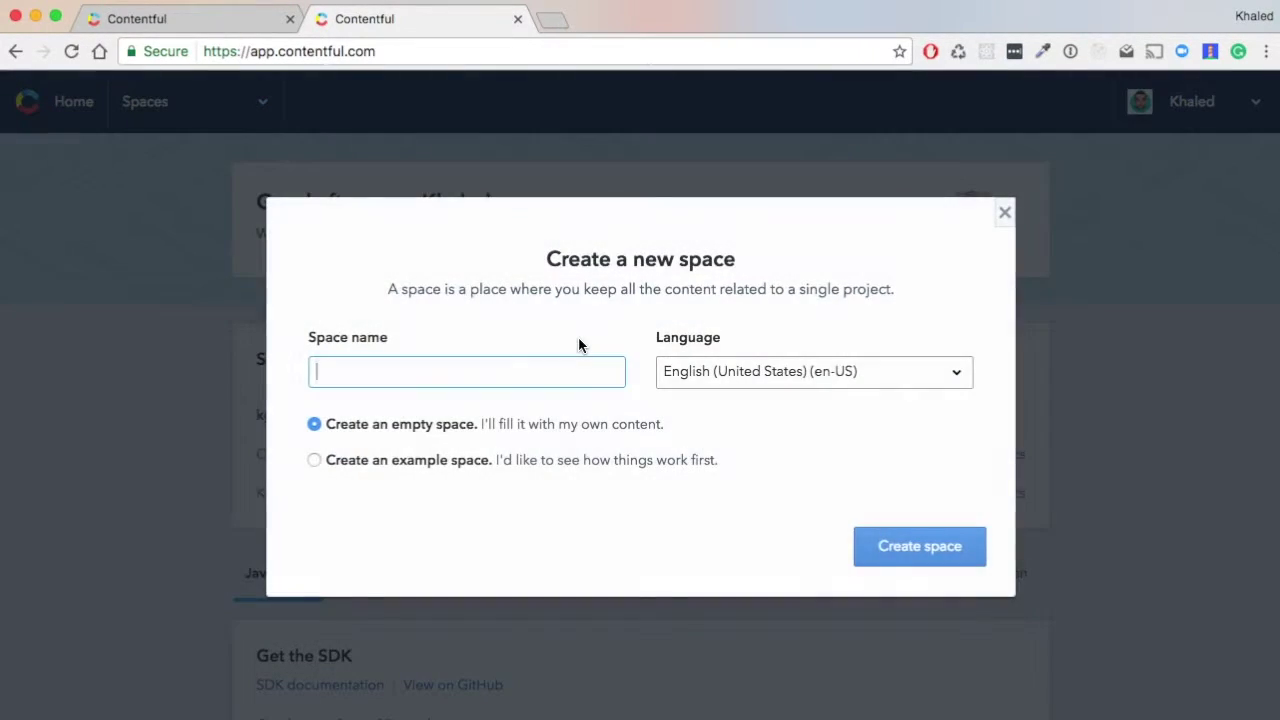
text(Website)
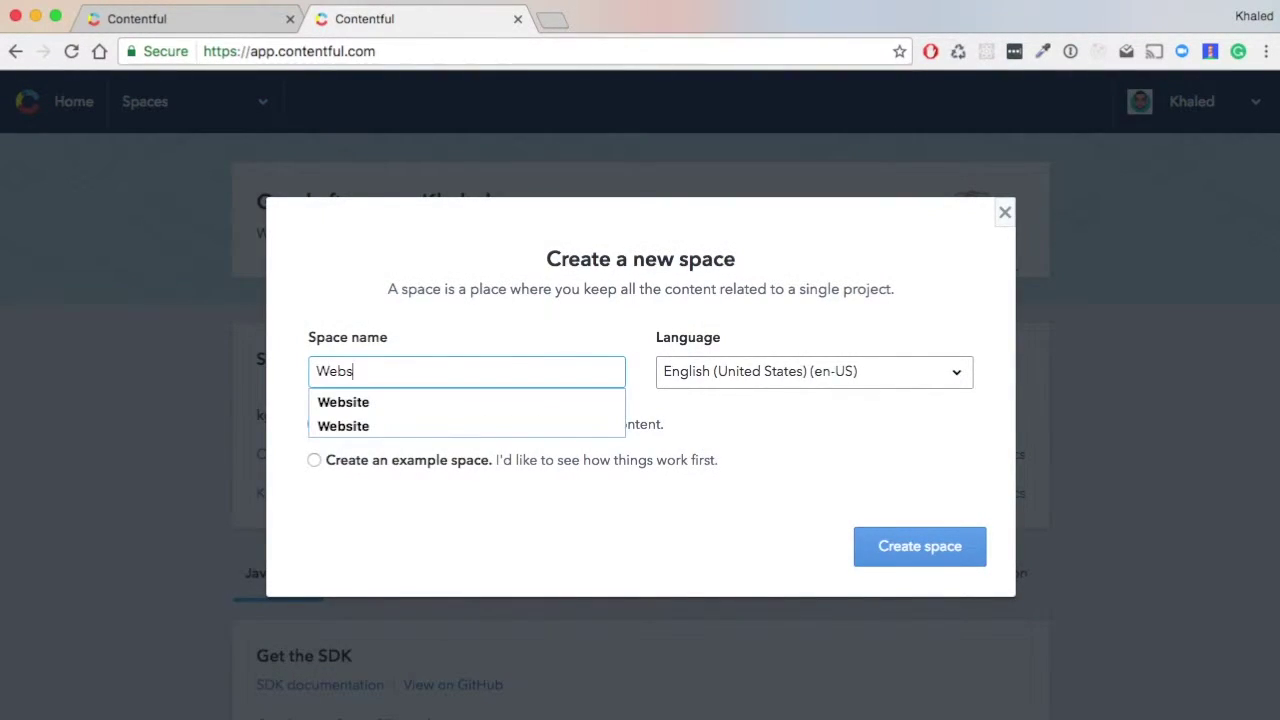
click(470, 403)
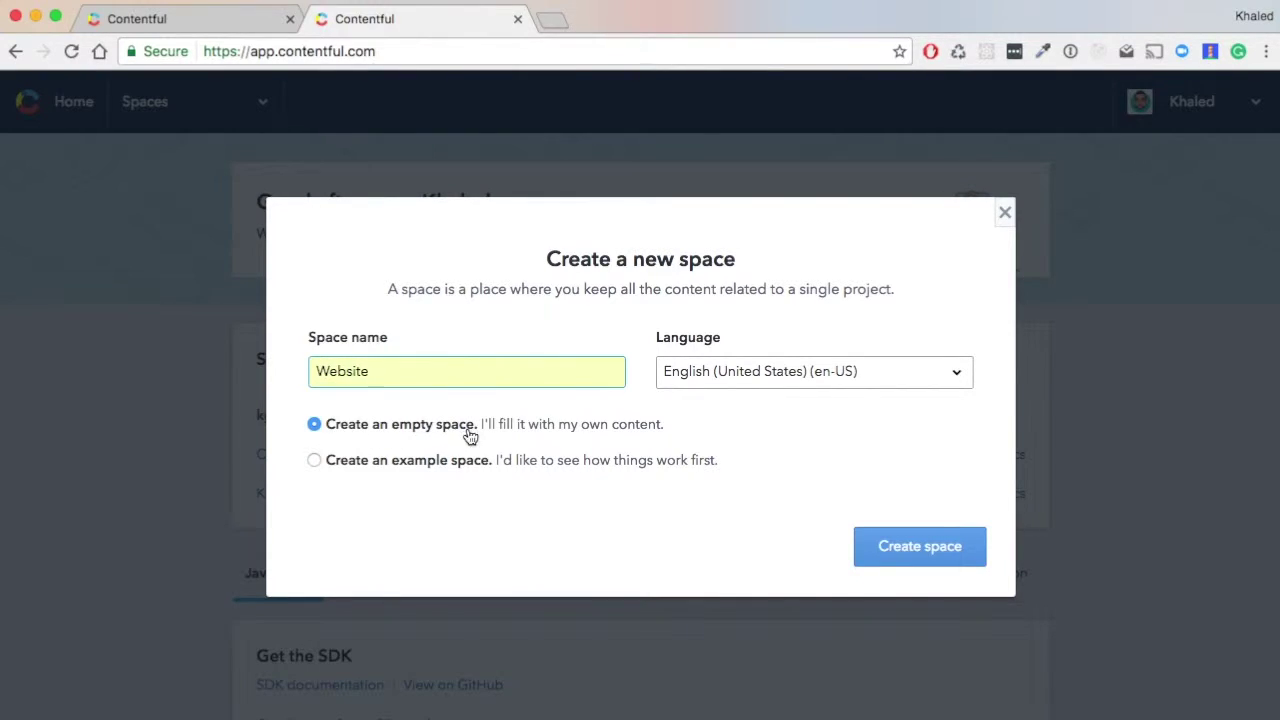
Review the Photo Gallery, Blog and Product Catalogue templates offered for an example space.
click(417, 466)
scroll(505, 466, down, 2)
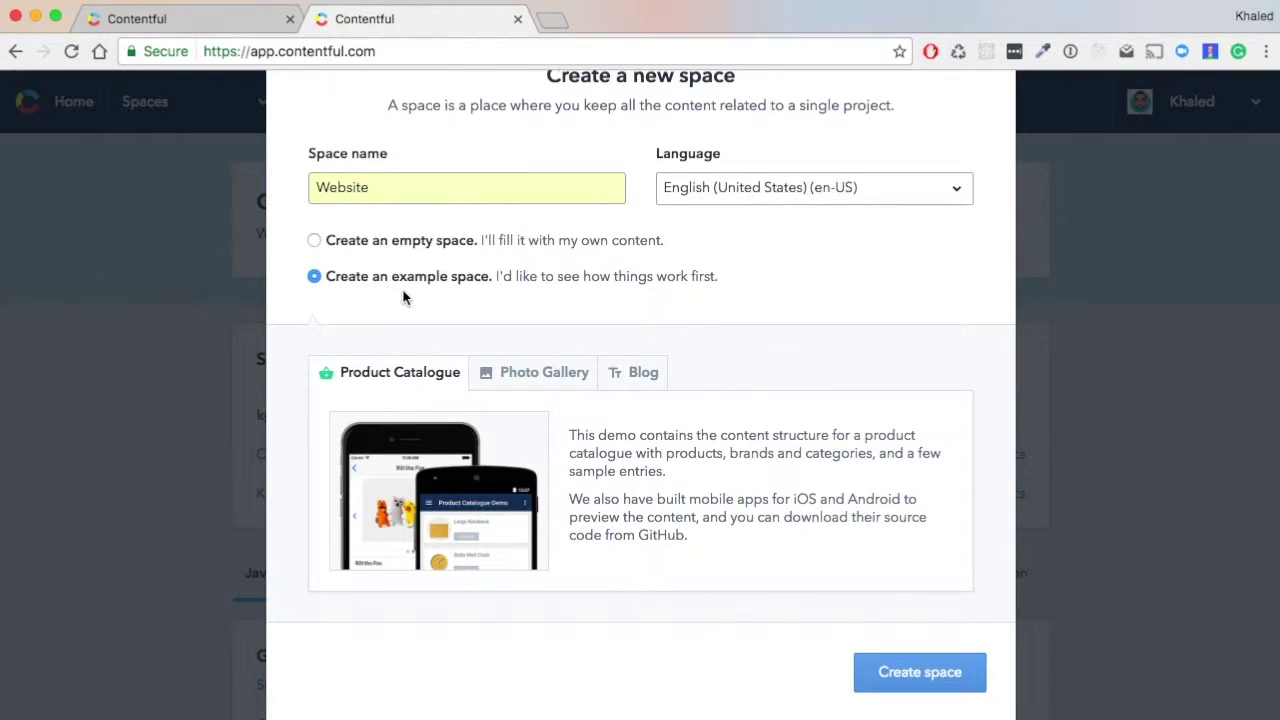
click(535, 375)
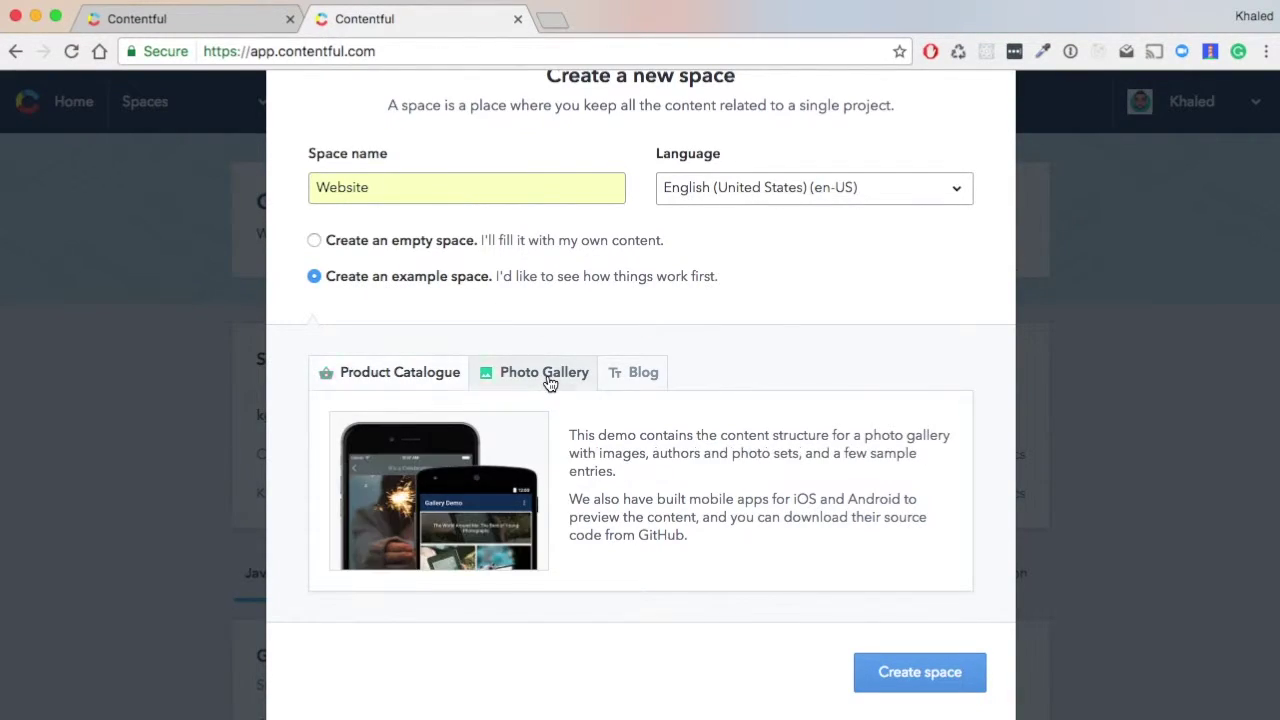
click(636, 384)
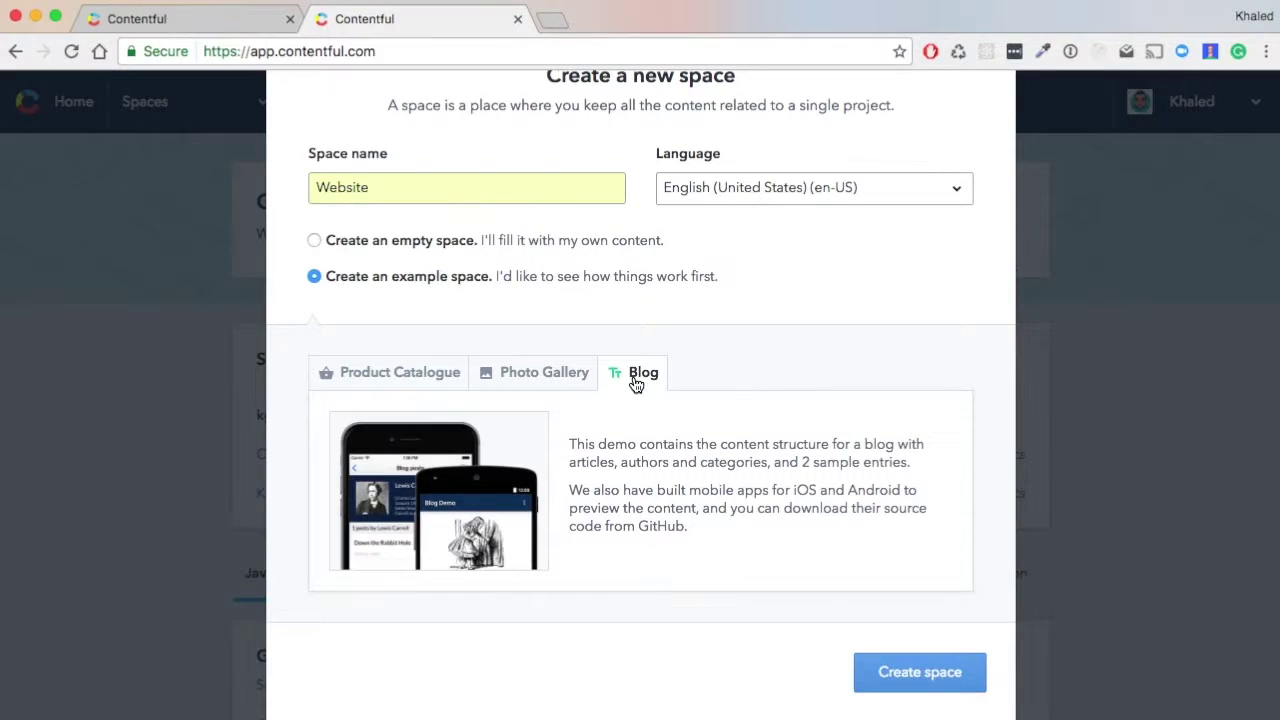
click(545, 380)
click(382, 378)
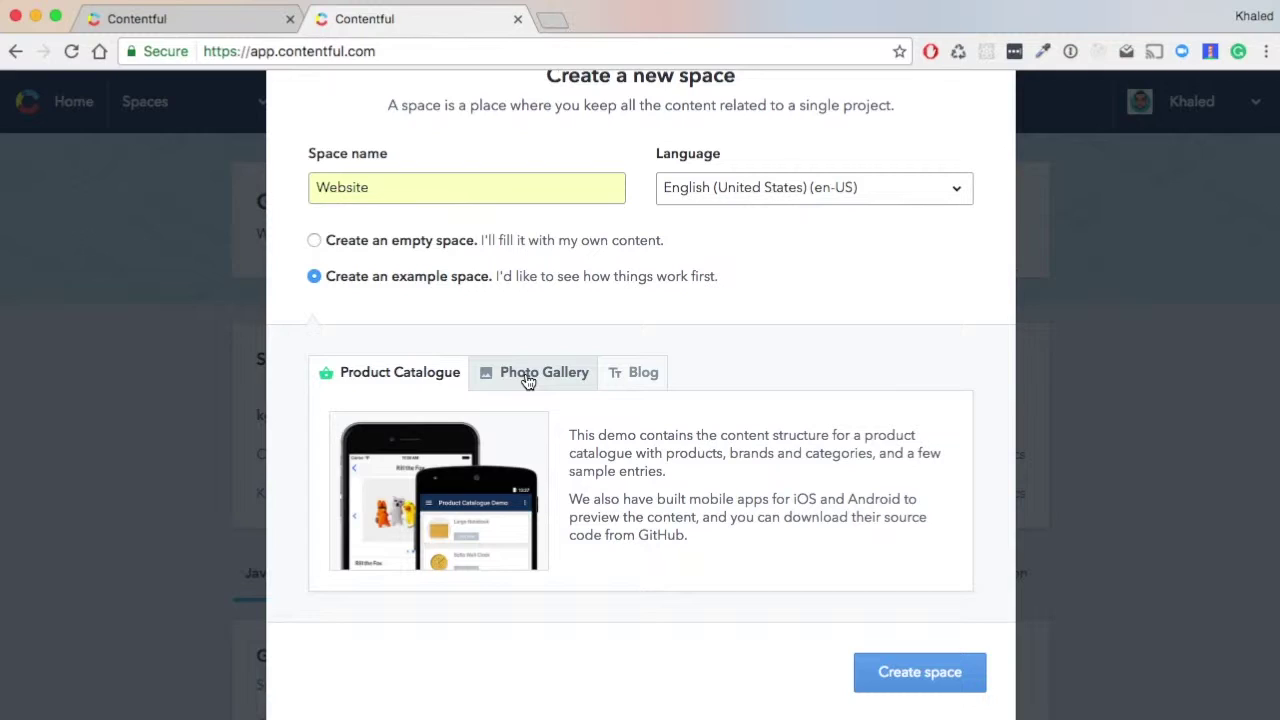
Choose the empty space option and create the Website space.
click(409, 252)
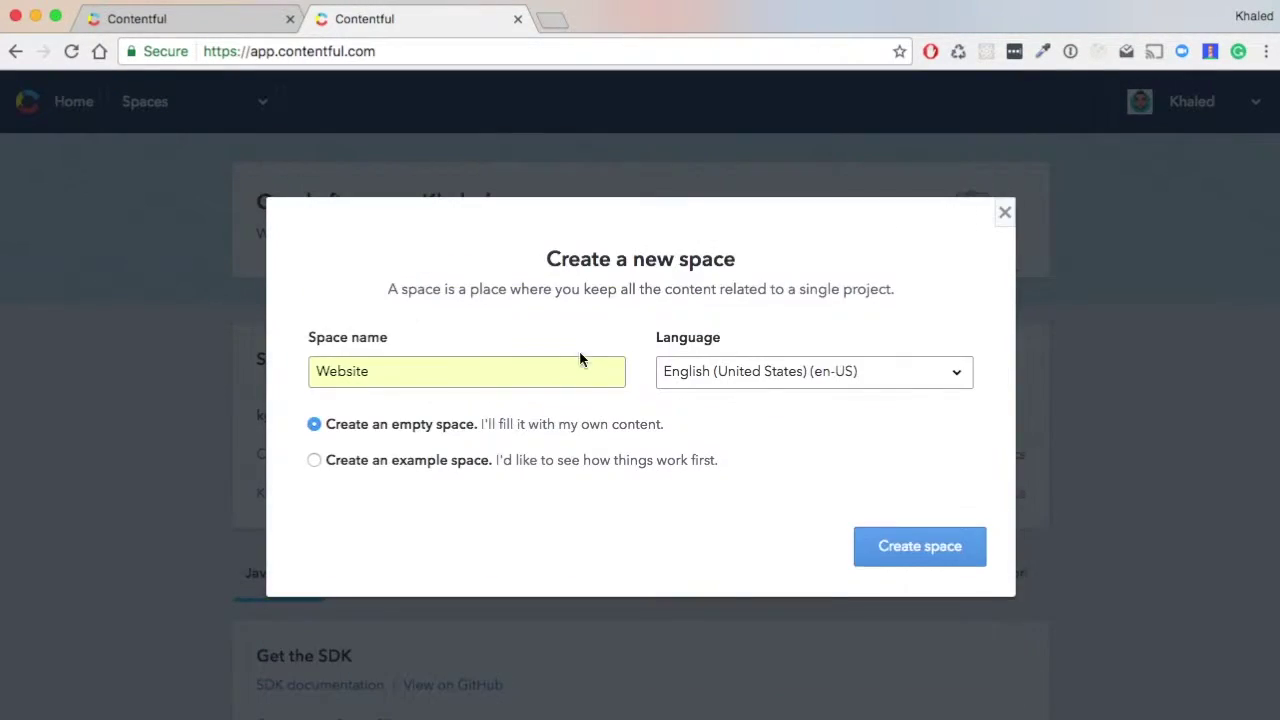
click(917, 557)
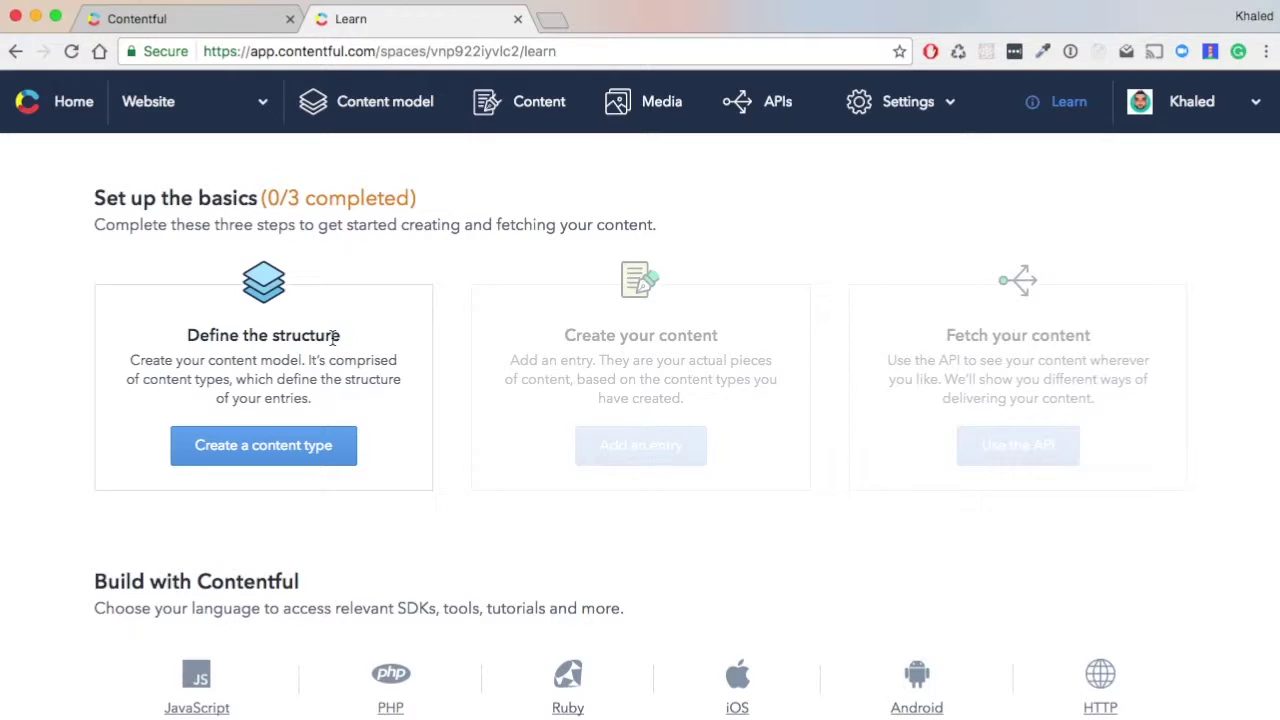
Create a new content type named Author with the API identifier author.
click(260, 456)
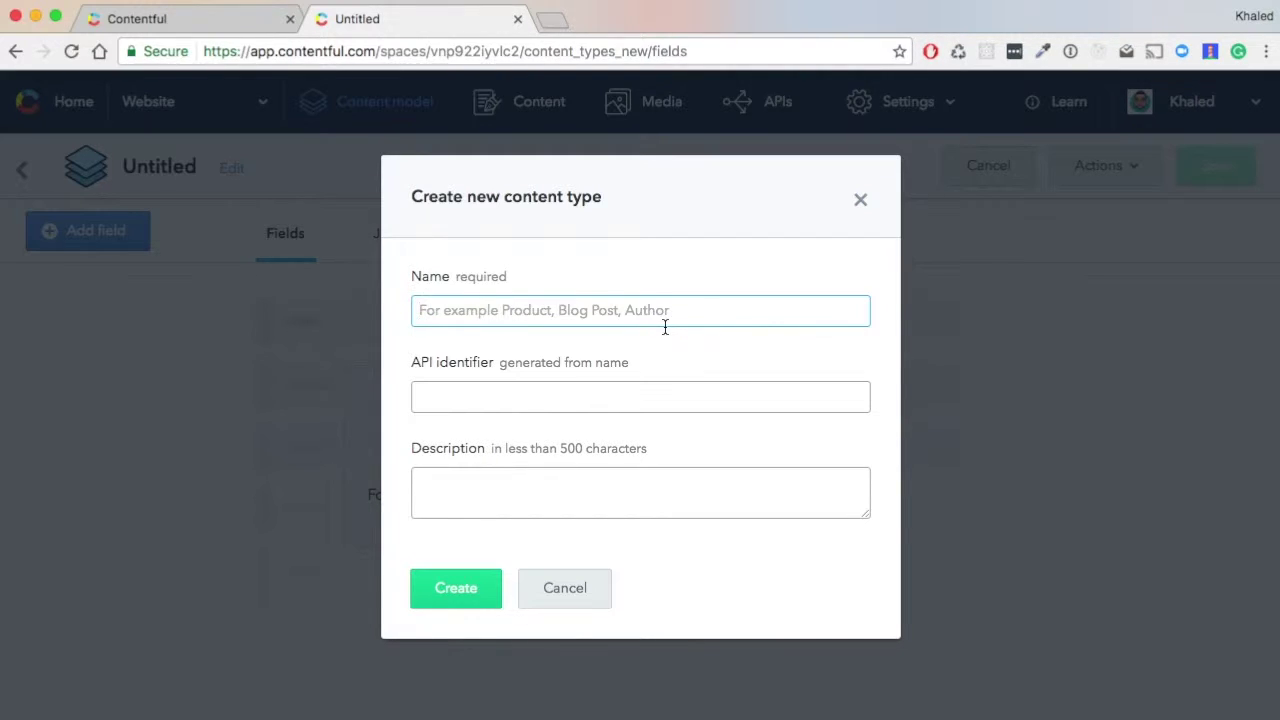
text(Authir)
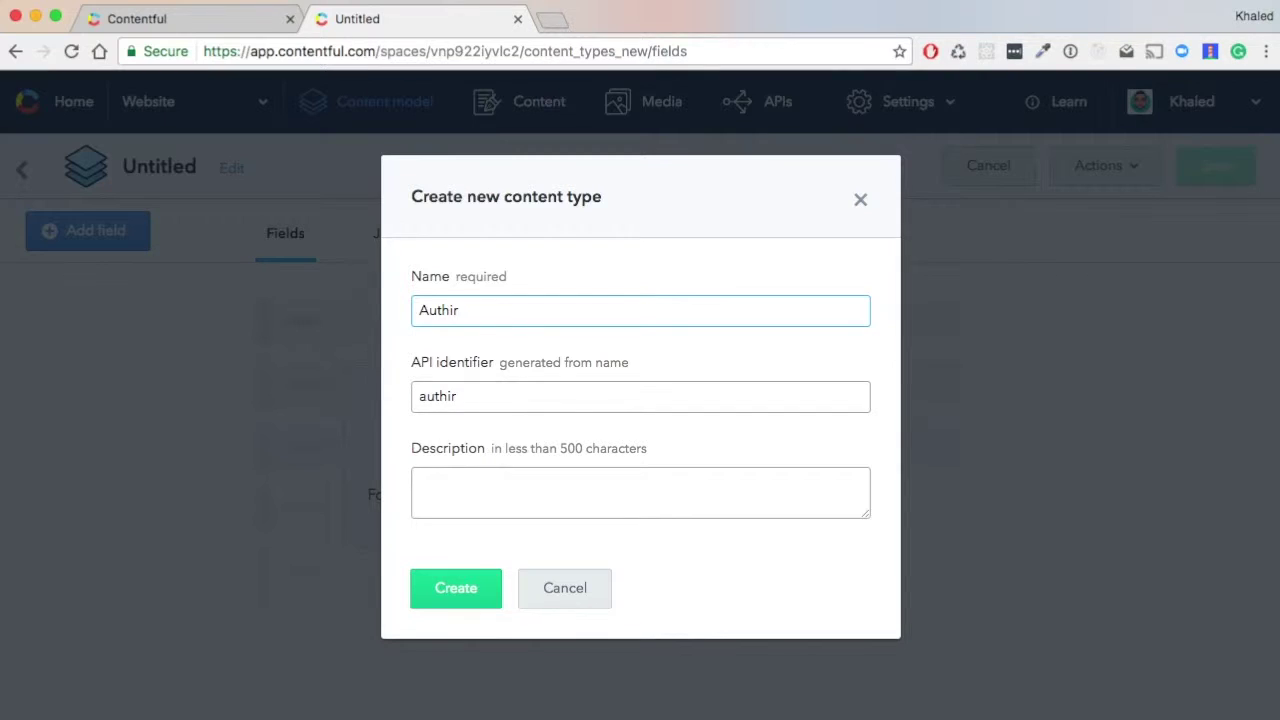
key(BackSpace)
key(BackSpace)
text(or)
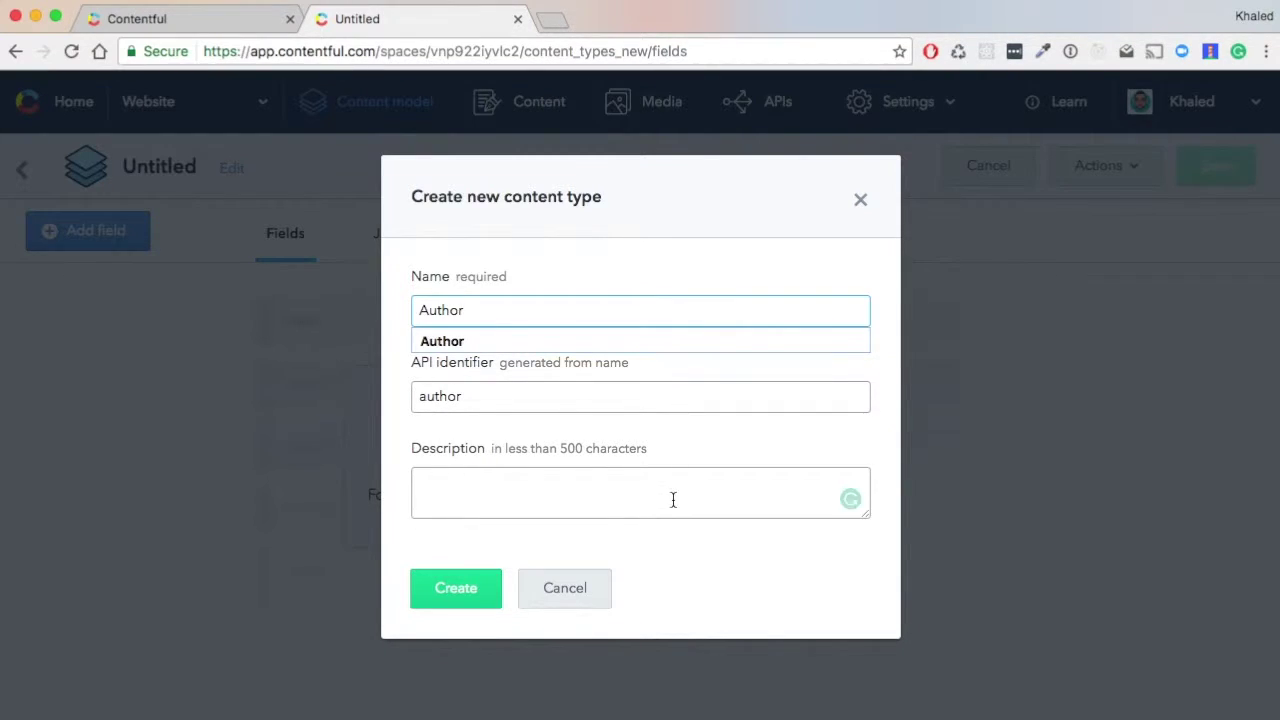
click(443, 592)
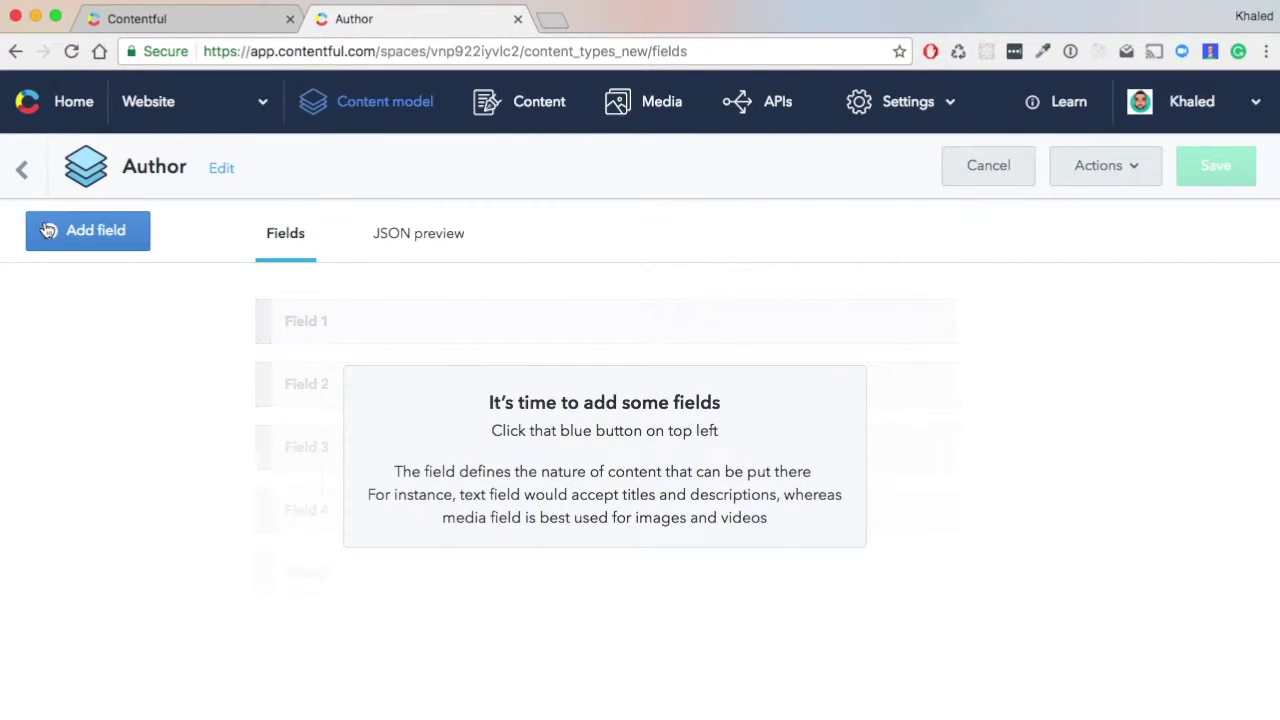
Add a short text field named Full Name with the field ID fullName to the Author content type.
click(110, 246)
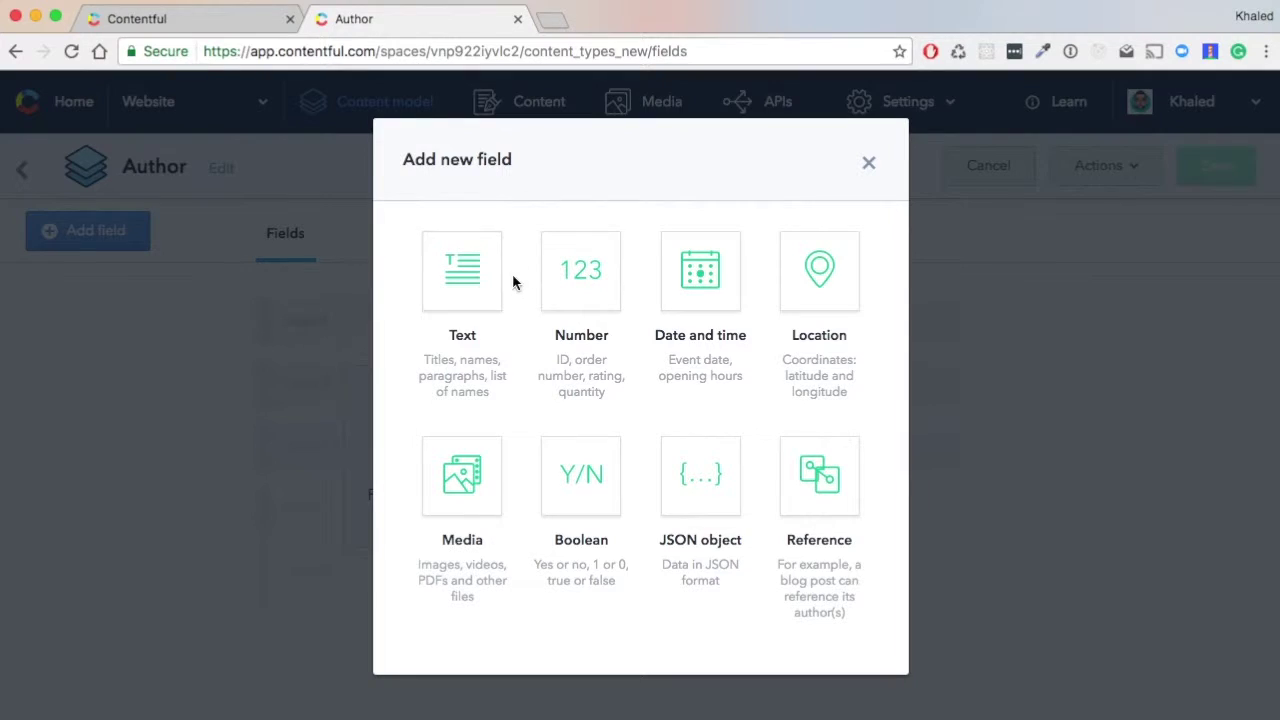
click(463, 277)
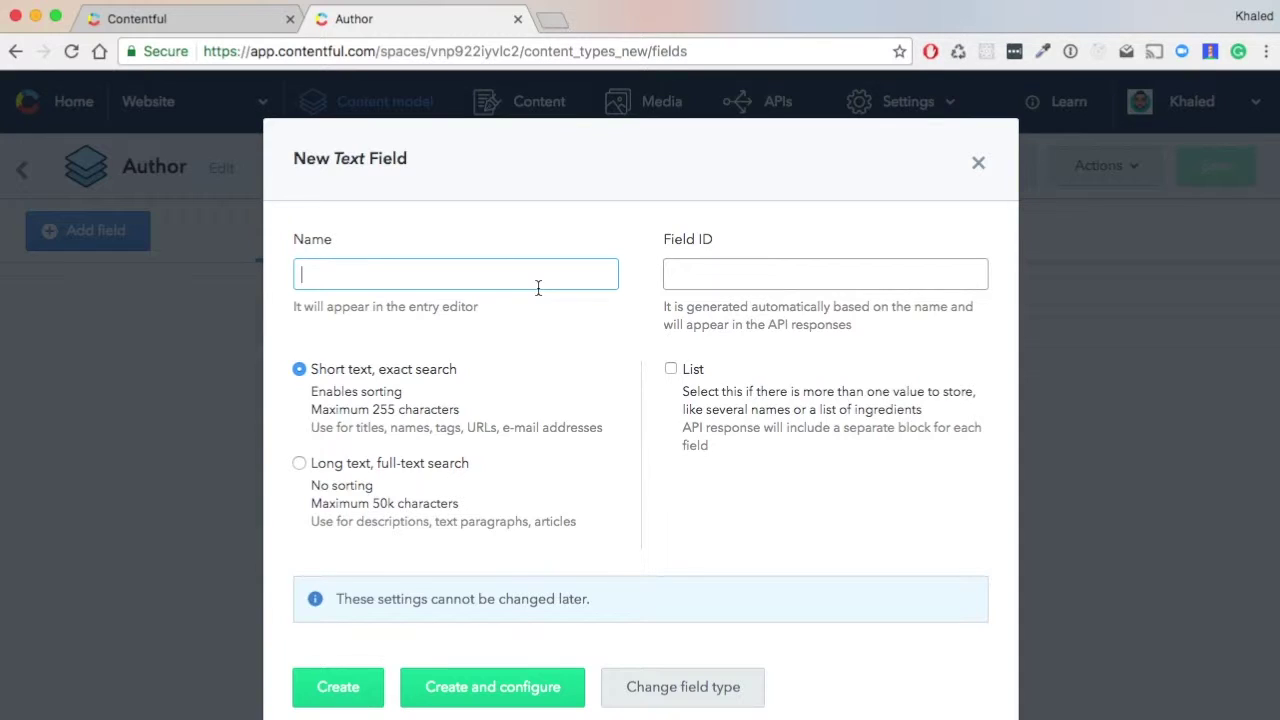
text(Fulle)
key(BackSpace)
text(Name)
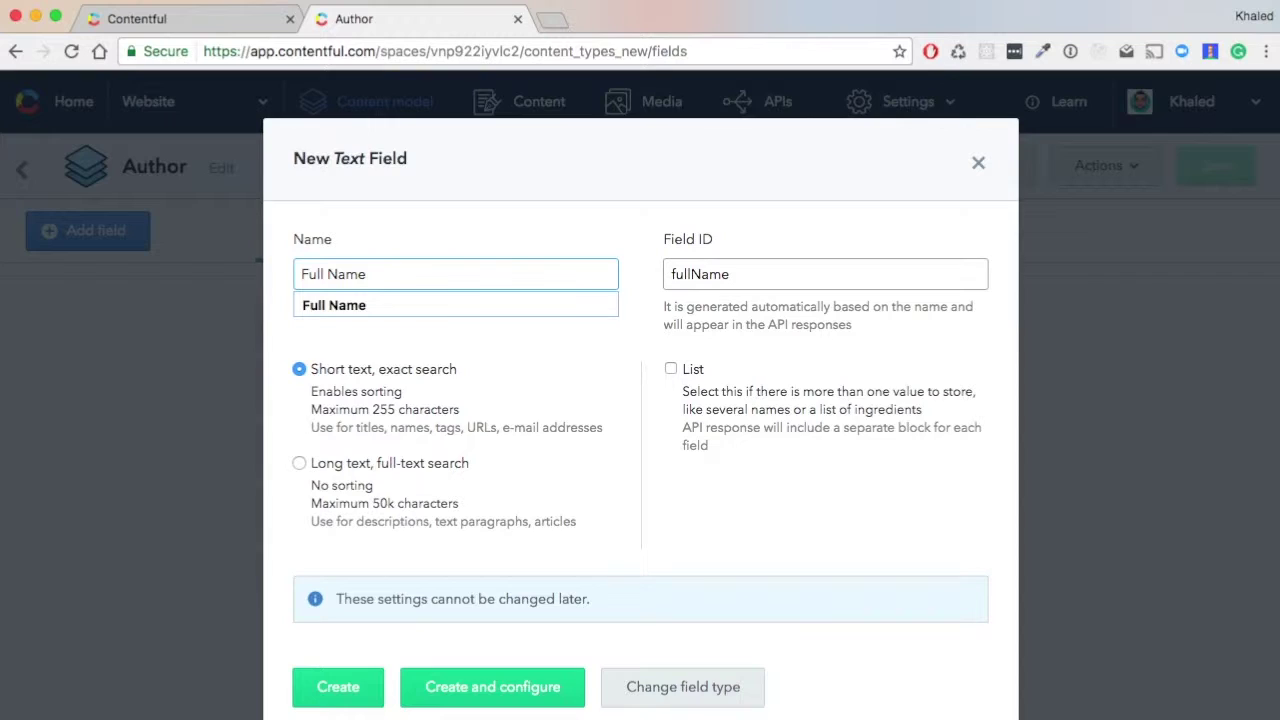
click(580, 228)
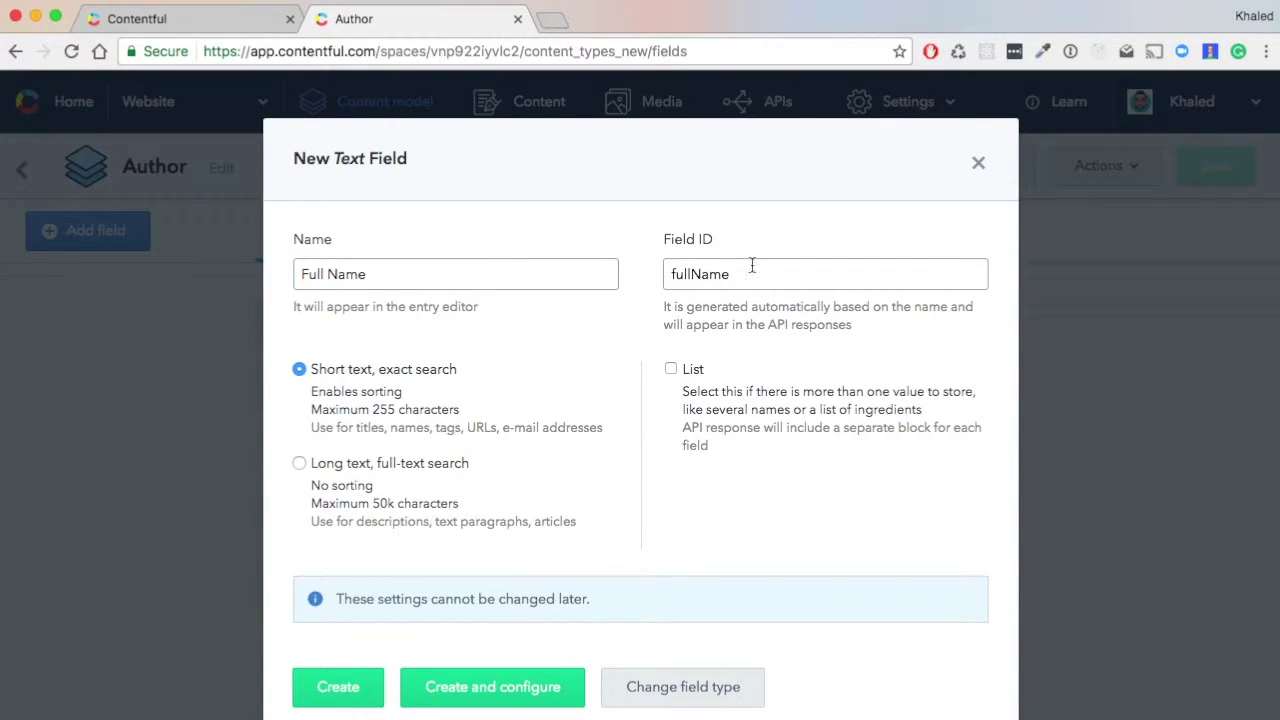
double_click(680, 279)
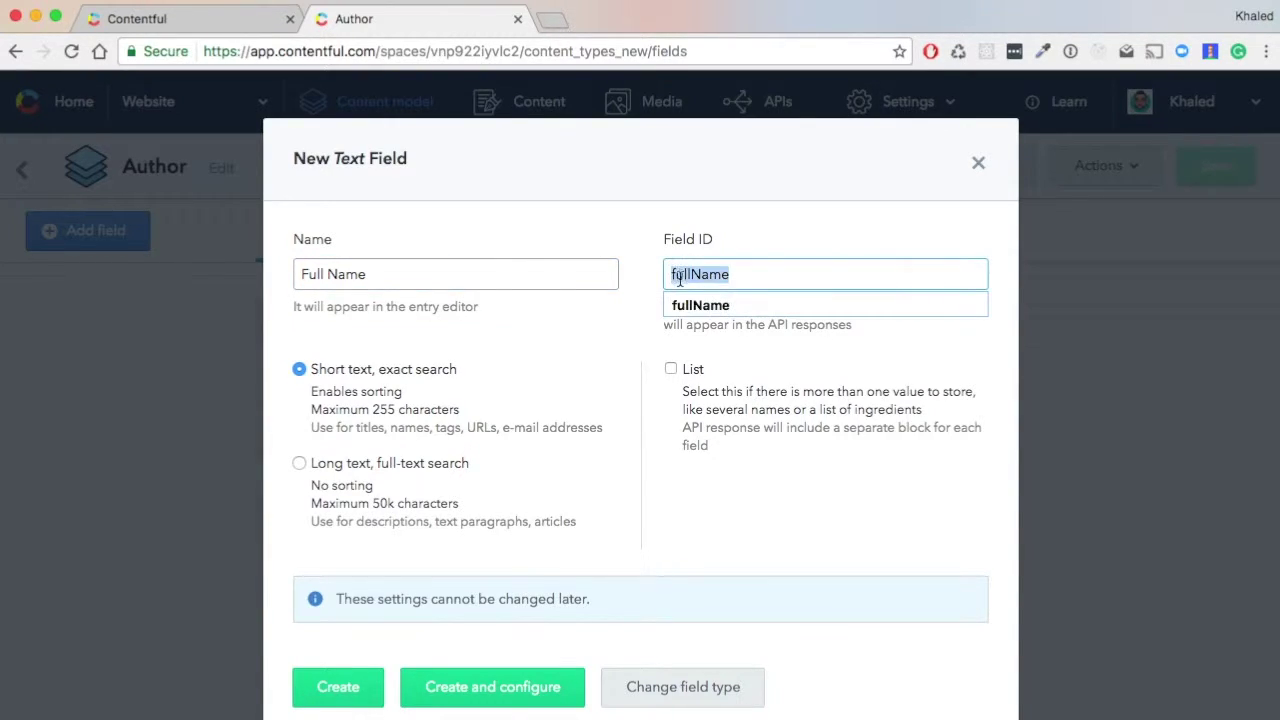
click(762, 238)
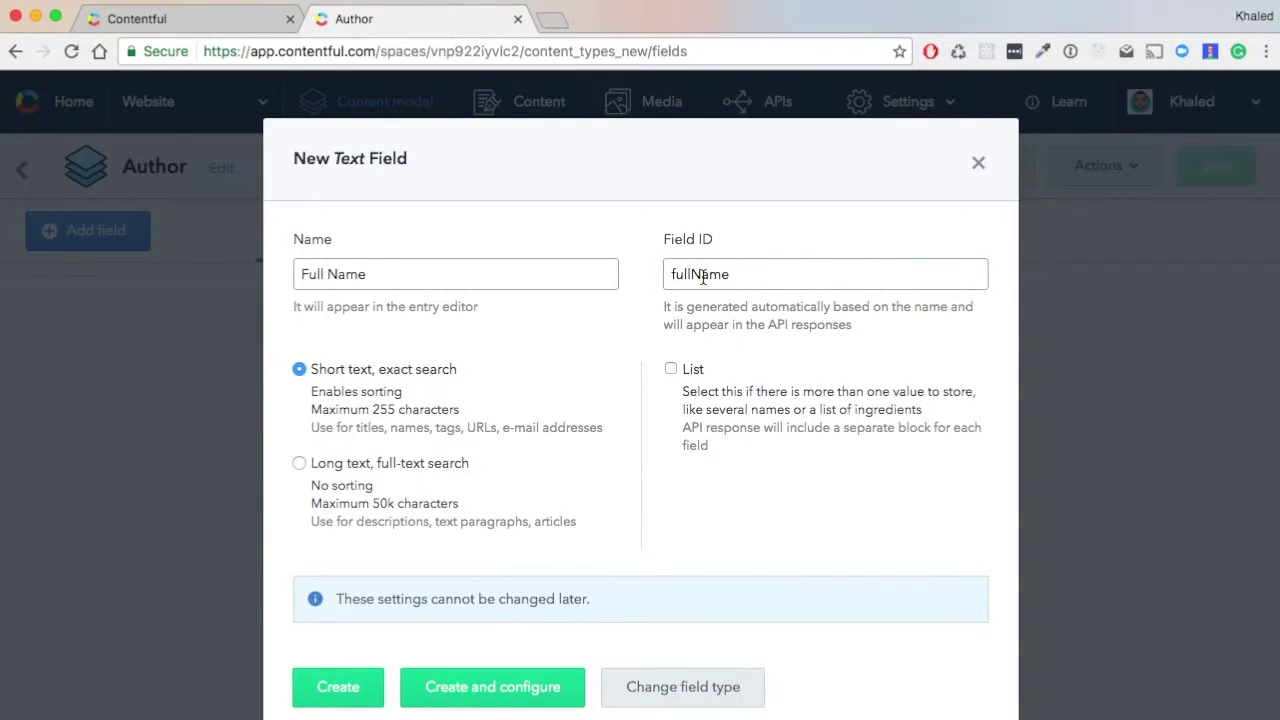
scroll(705, 279, down, 1)
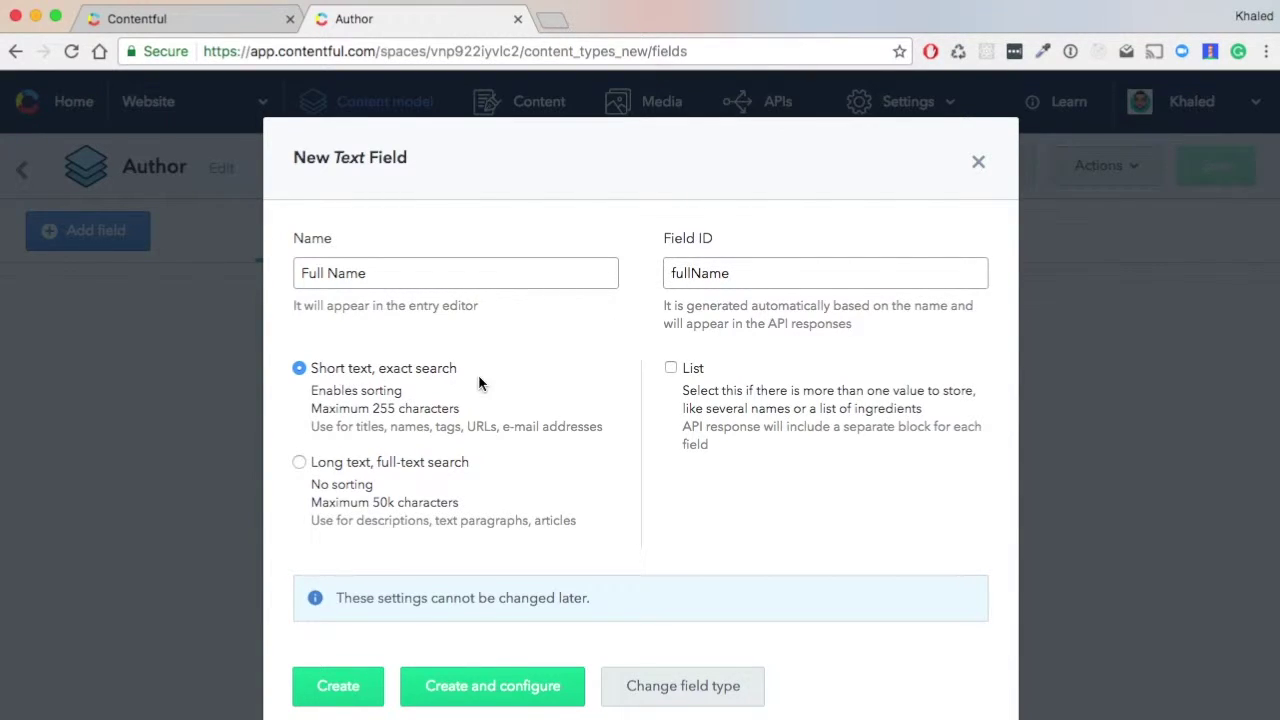
click(336, 688)
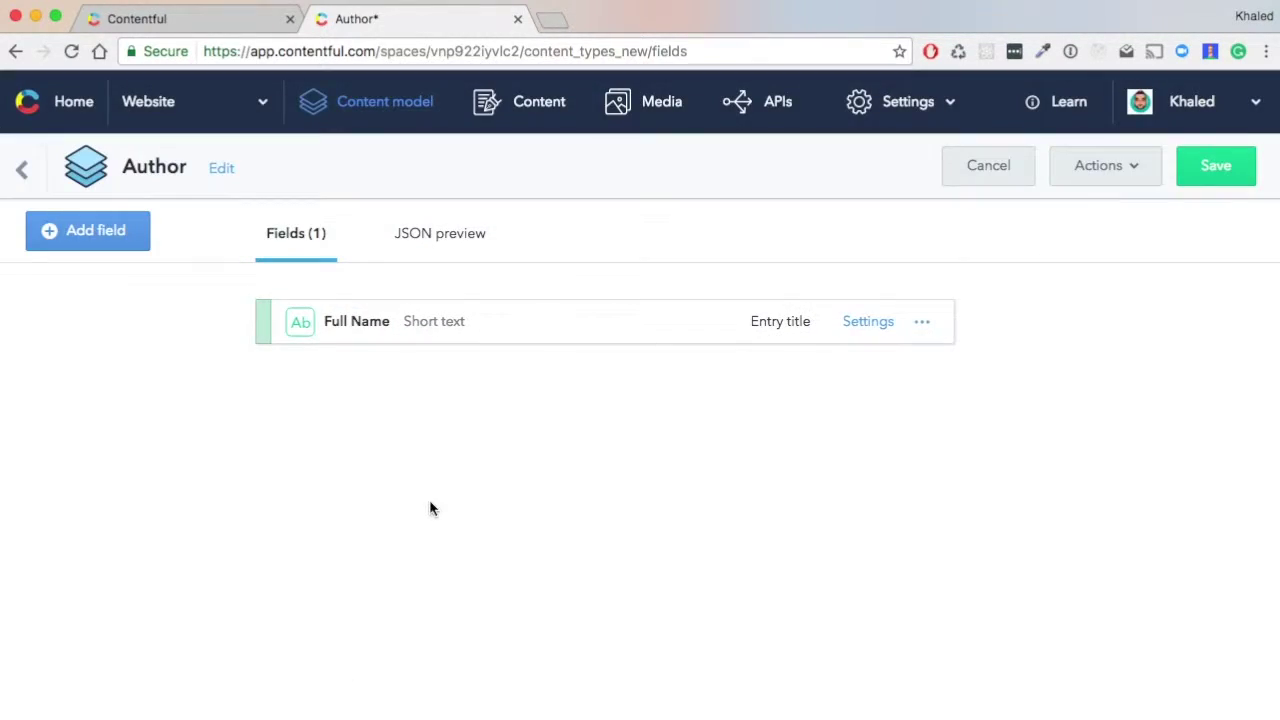
Add a long text field named Bio to the Author content type.
click(110, 232)
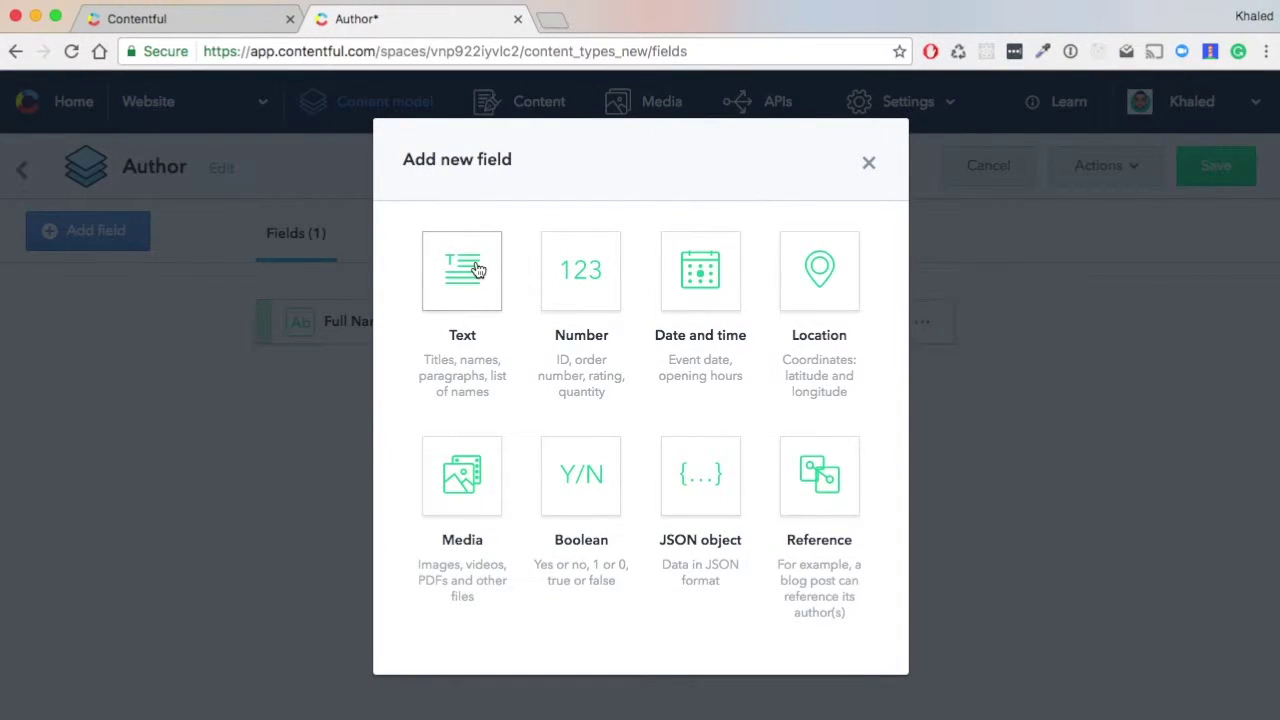
click(478, 270)
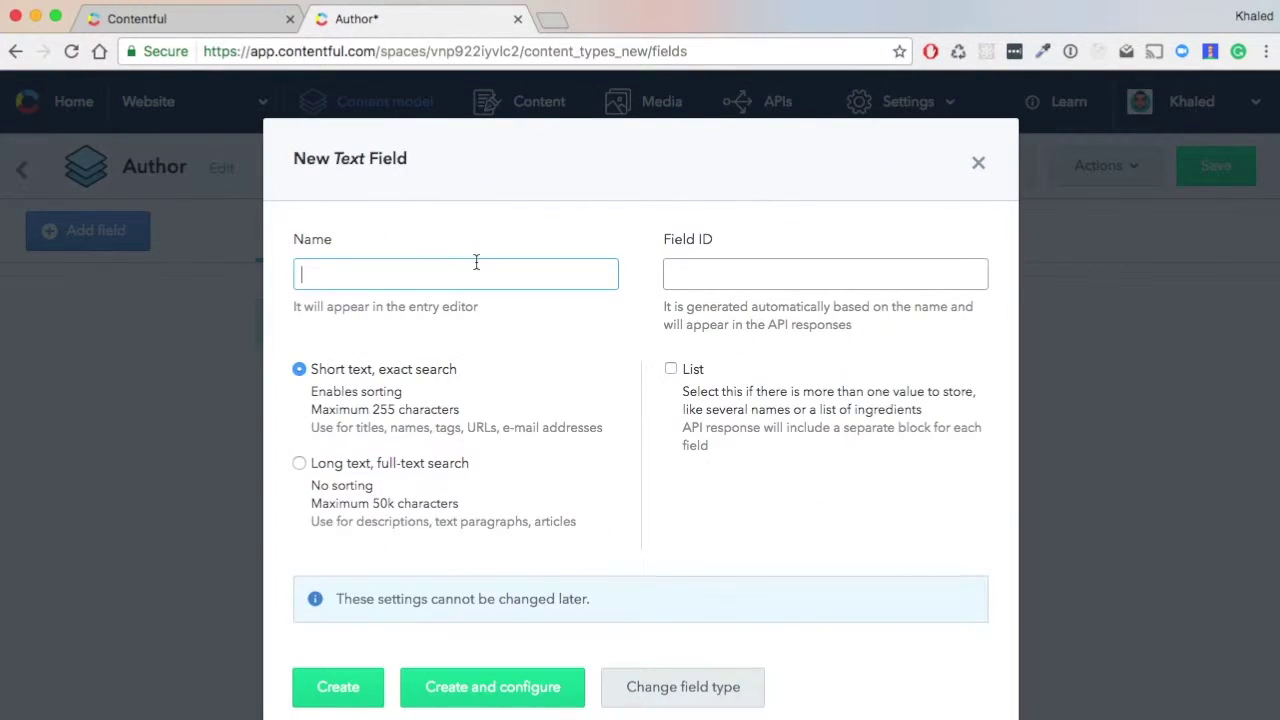
click(357, 472)
click(363, 279)
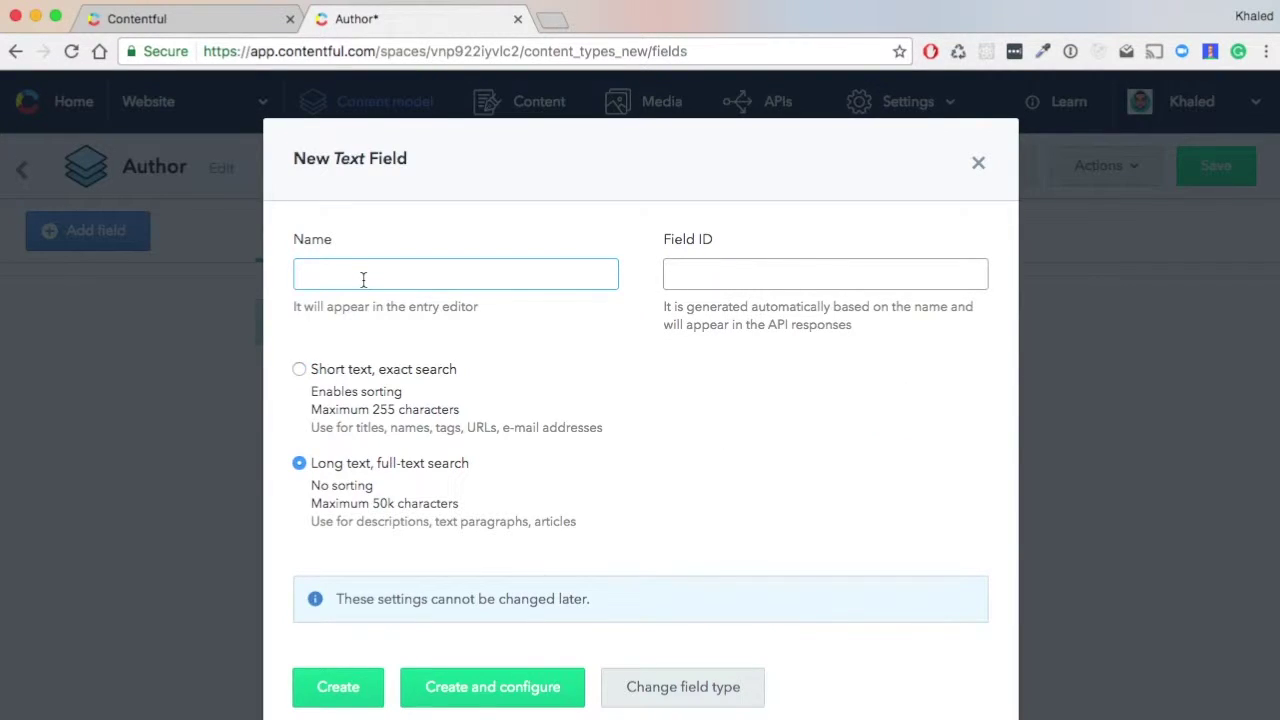
text(Bio)
click(347, 700)
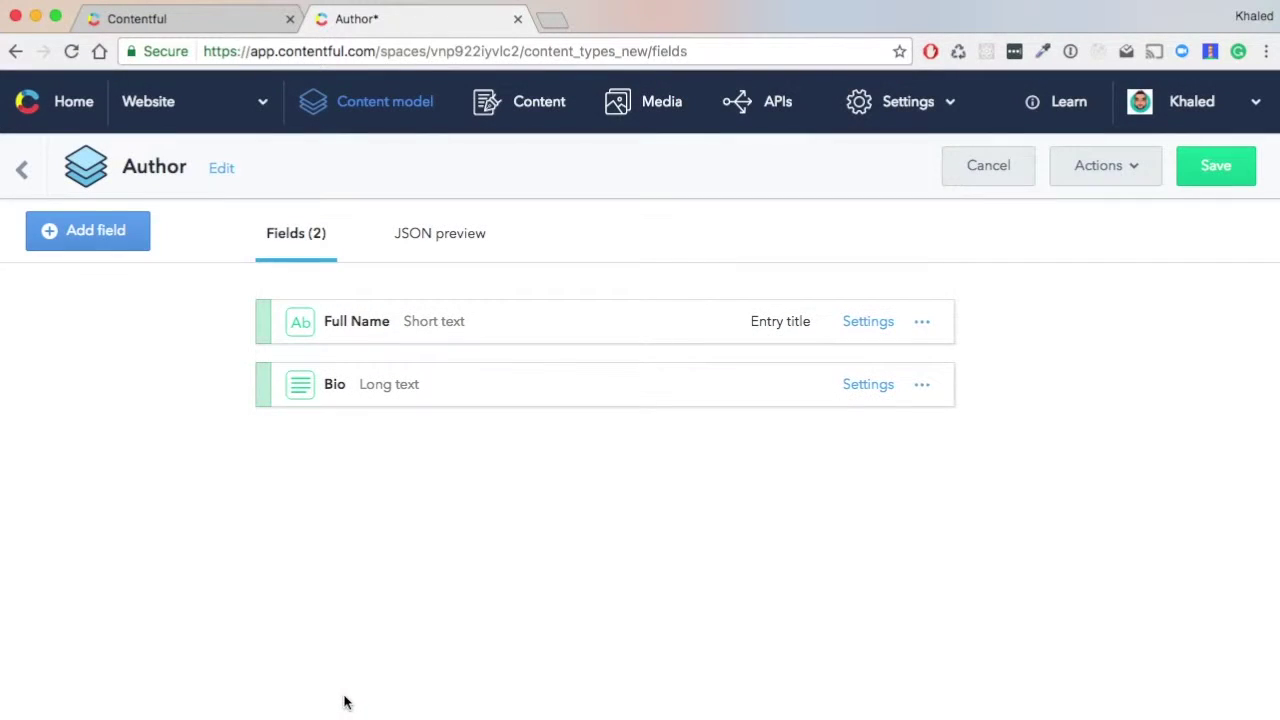
Add a short text field named Website to the Author content type.
click(113, 231)
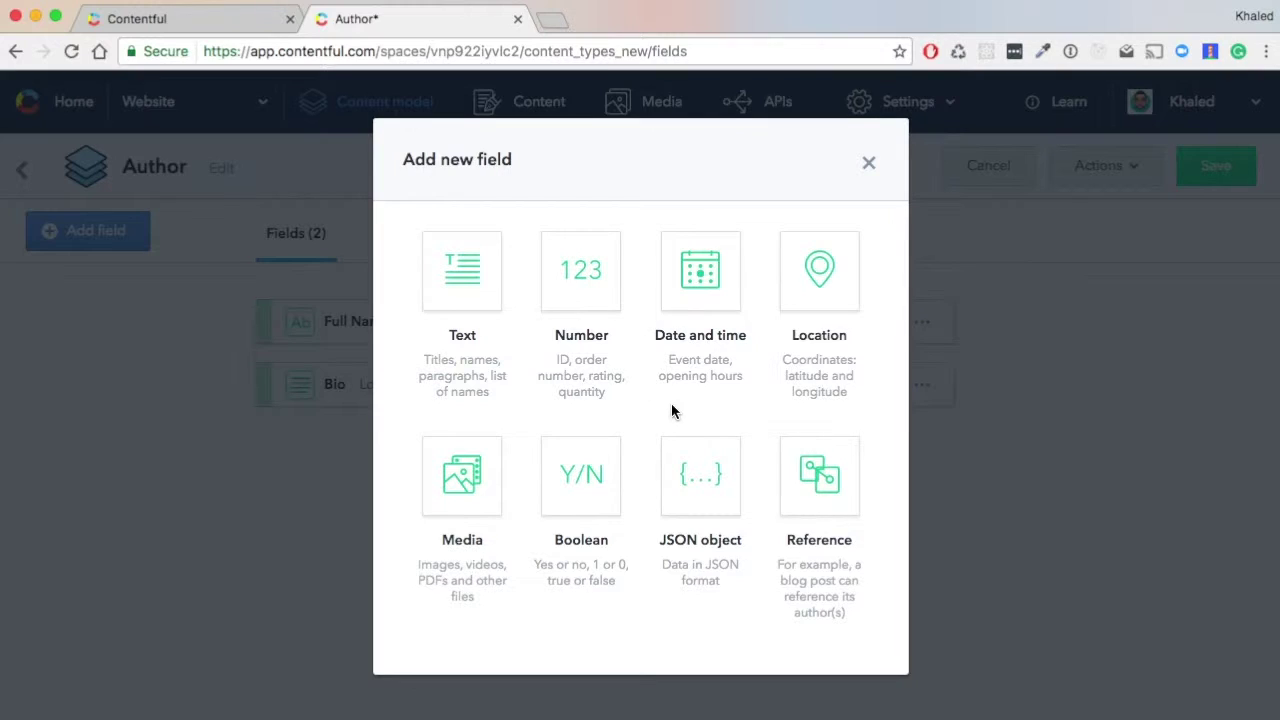
click(495, 288)
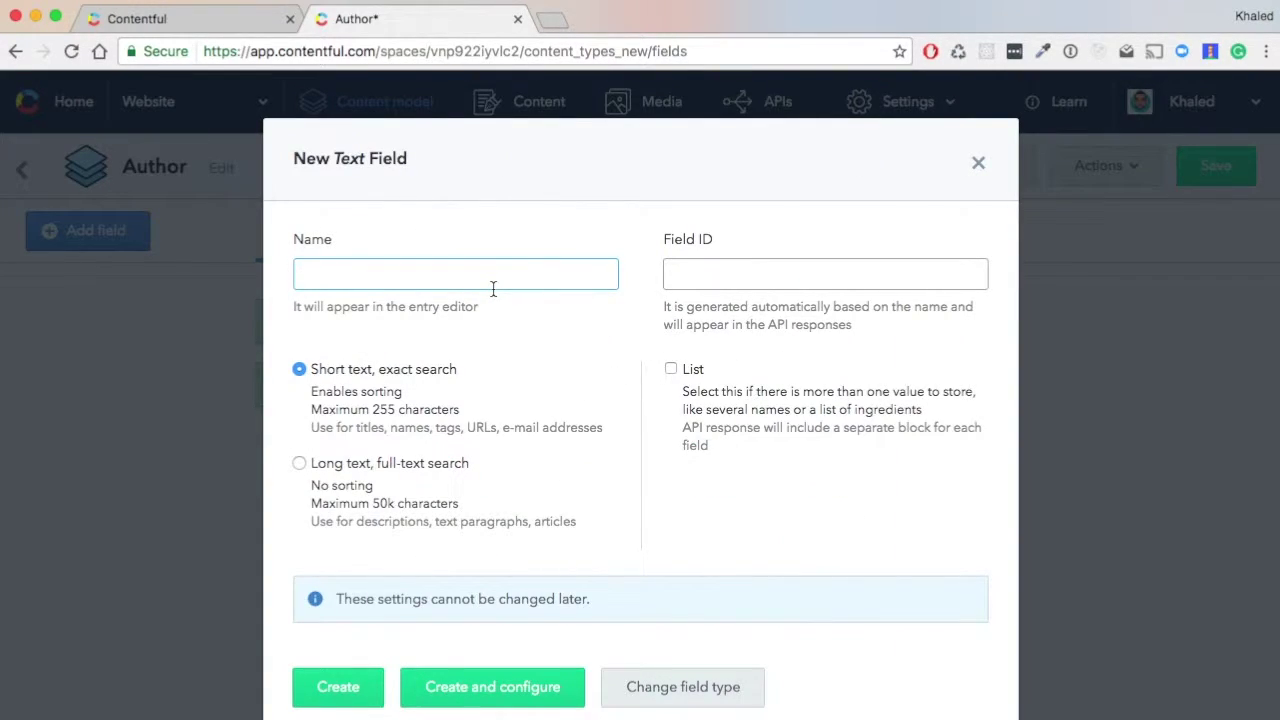
text(website)
click(313, 274)
key(BackSpace)
text(W)
click(350, 688)
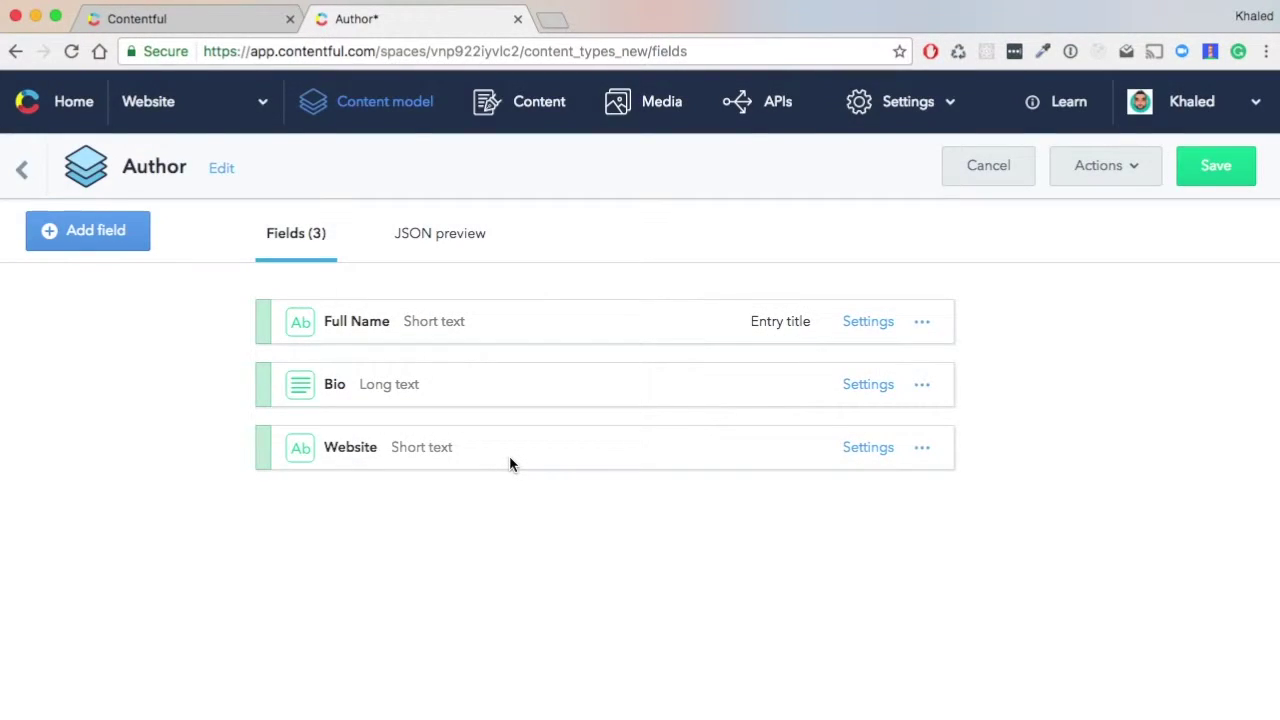
Add a one-file media field named Avatar to the Author content type.
click(100, 231)
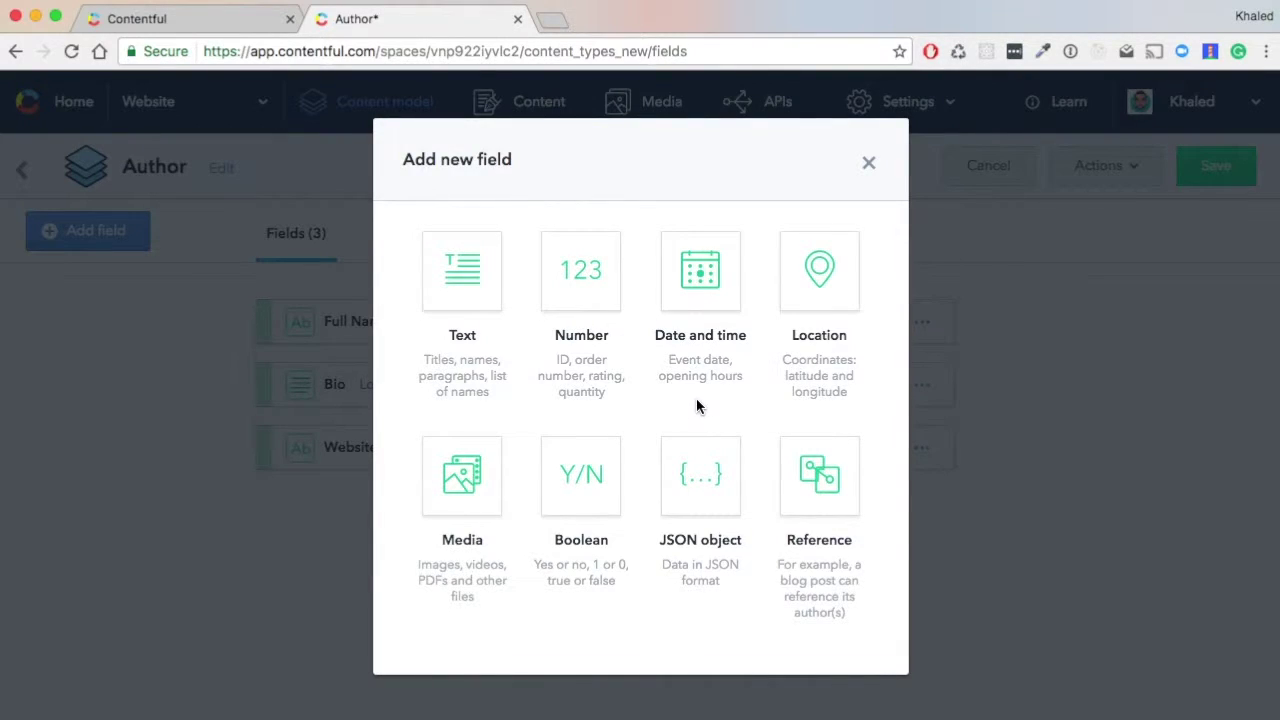
click(460, 470)
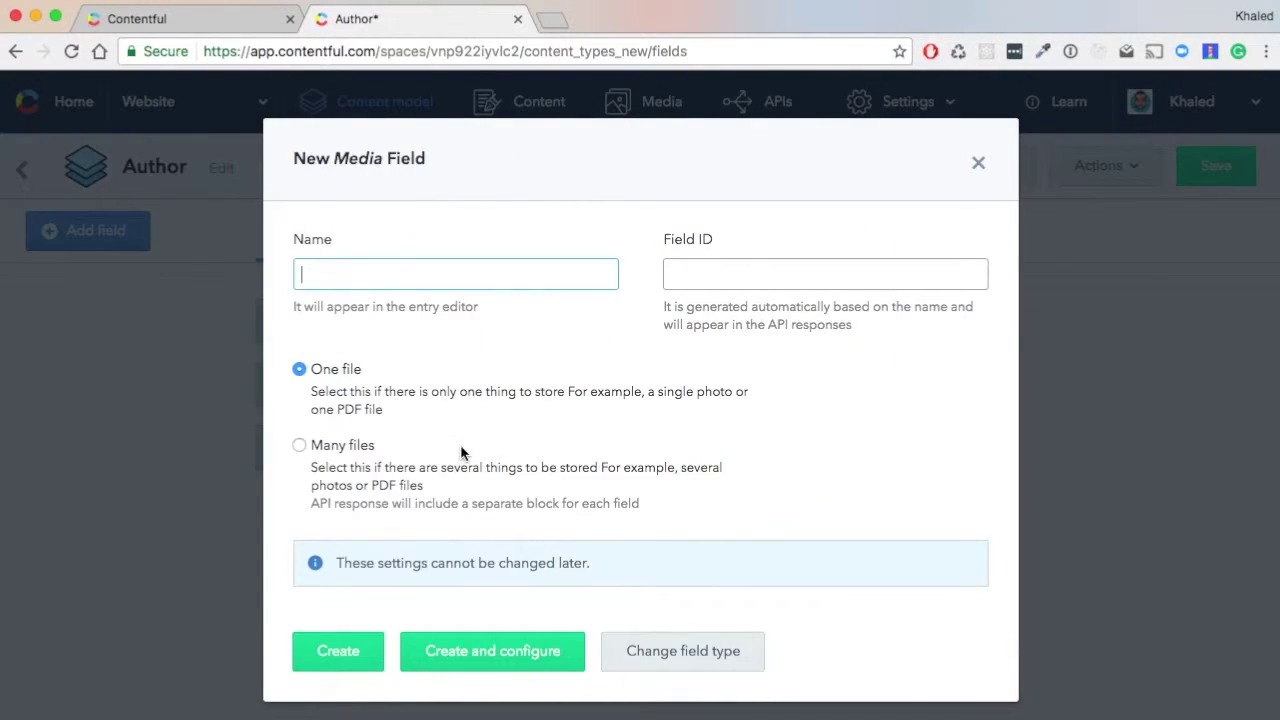
text(Avatar)
click(333, 651)
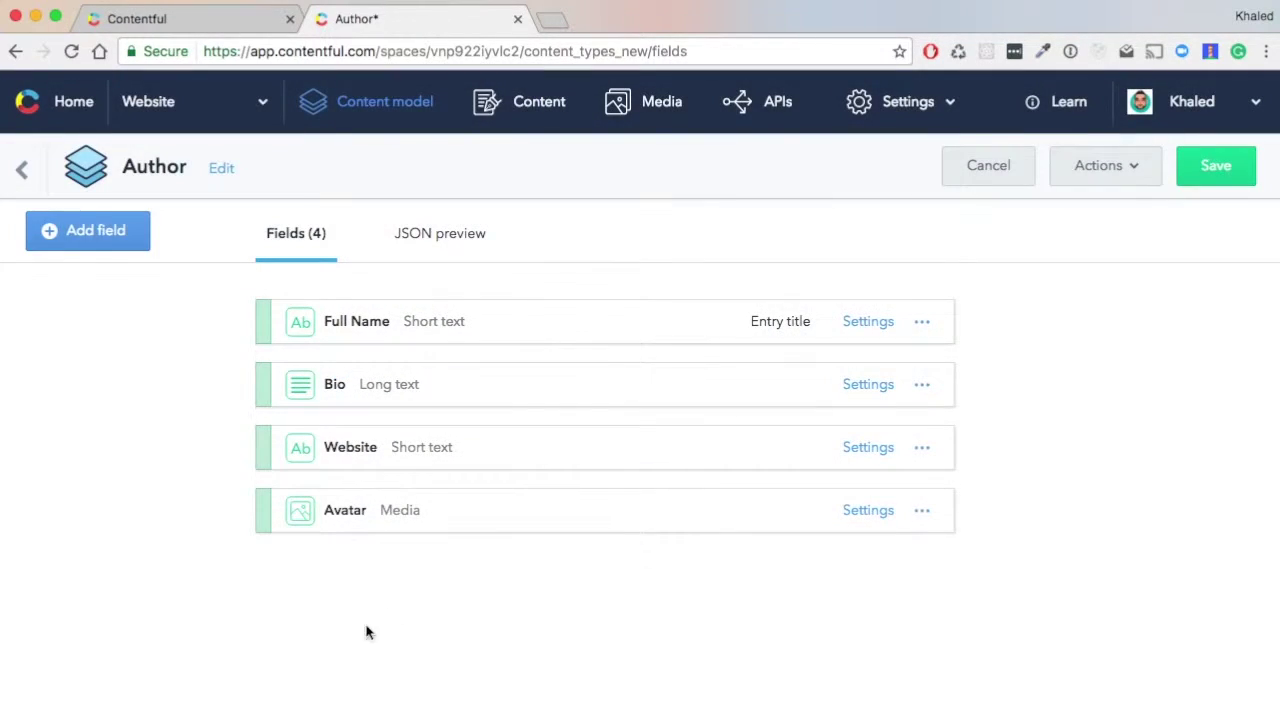
Save the Author content type and create a new content type named Post with the API identifier post.
click(1220, 176)
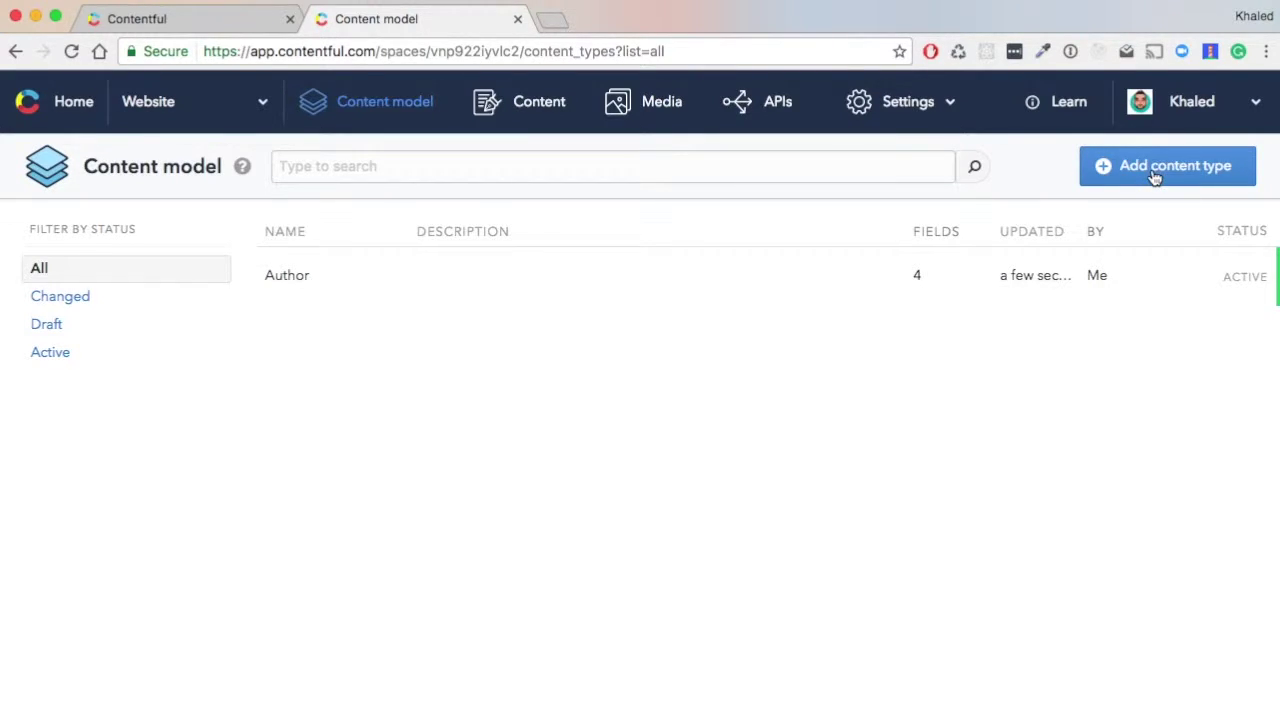
click(1155, 176)
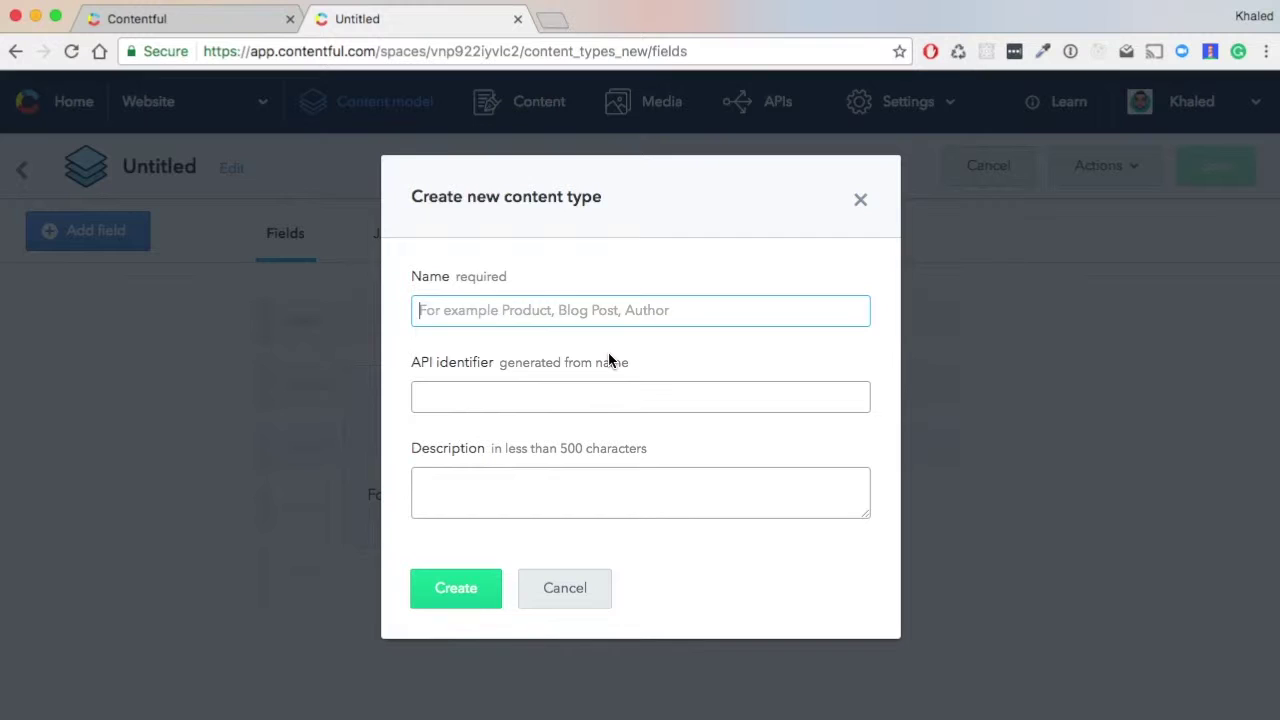
text(Post)
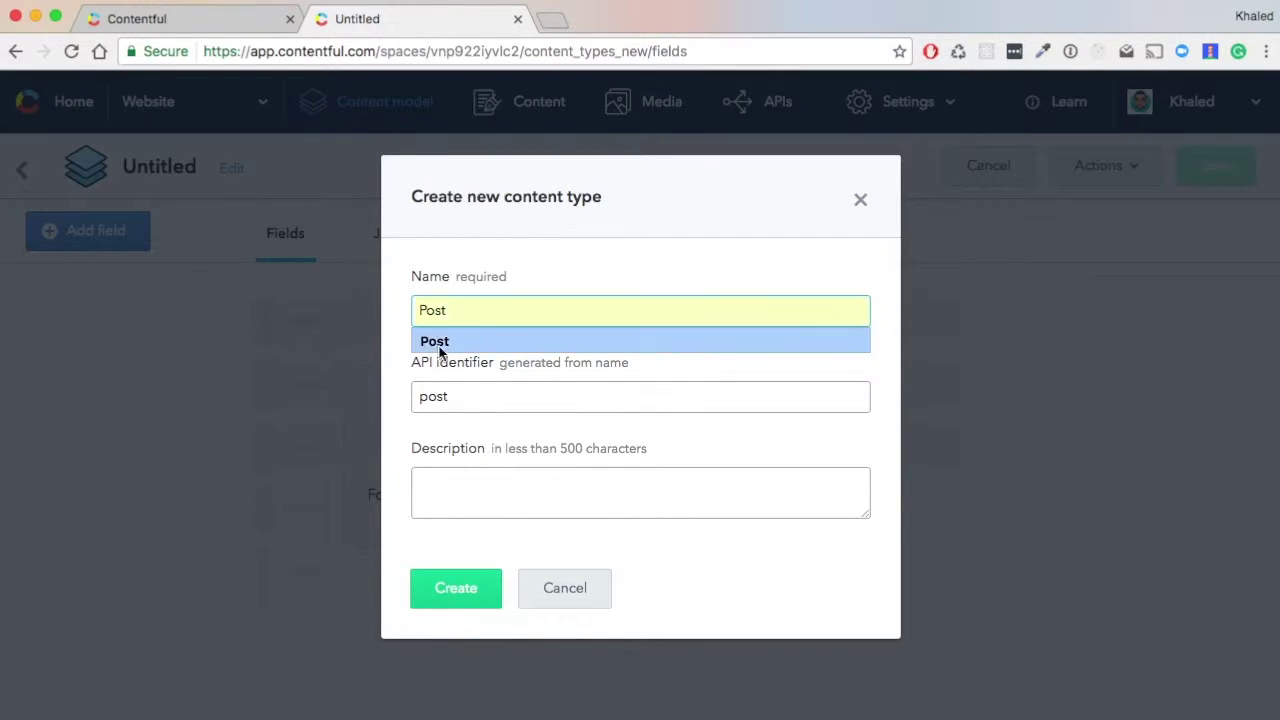
click(437, 342)
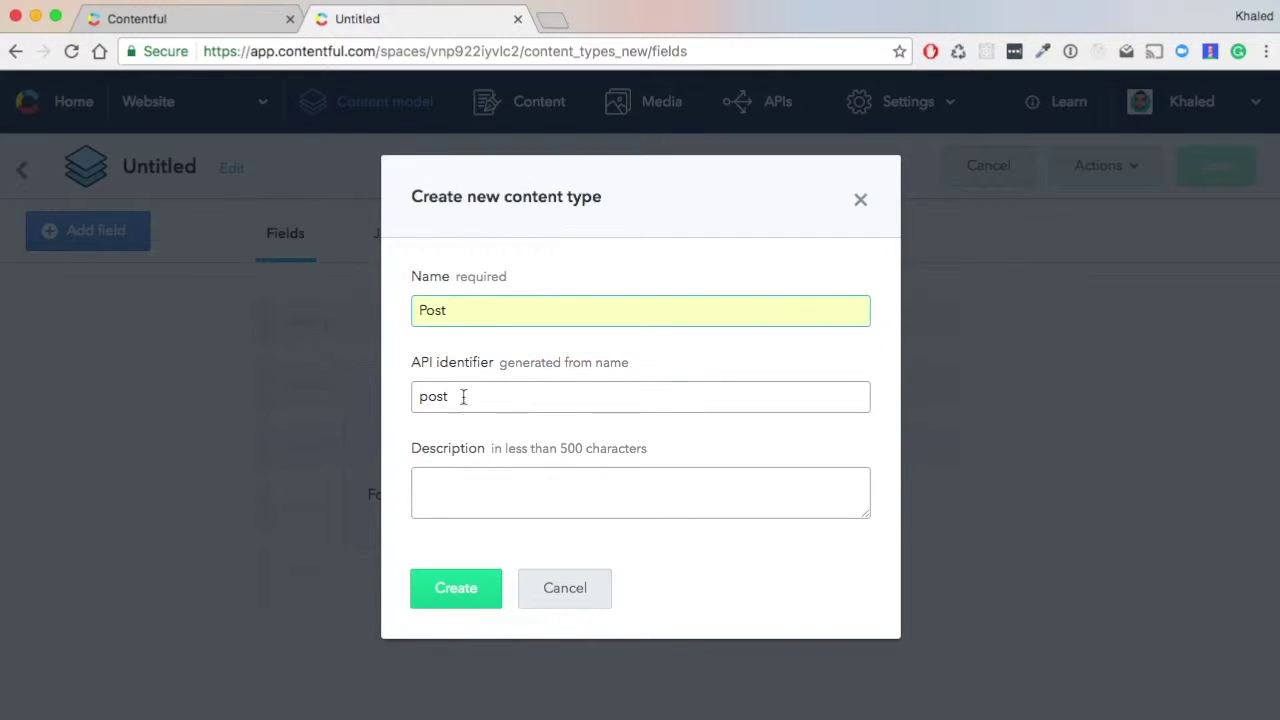
click(456, 588)
Add a short text field named Title to the Post content type.
click(95, 228)
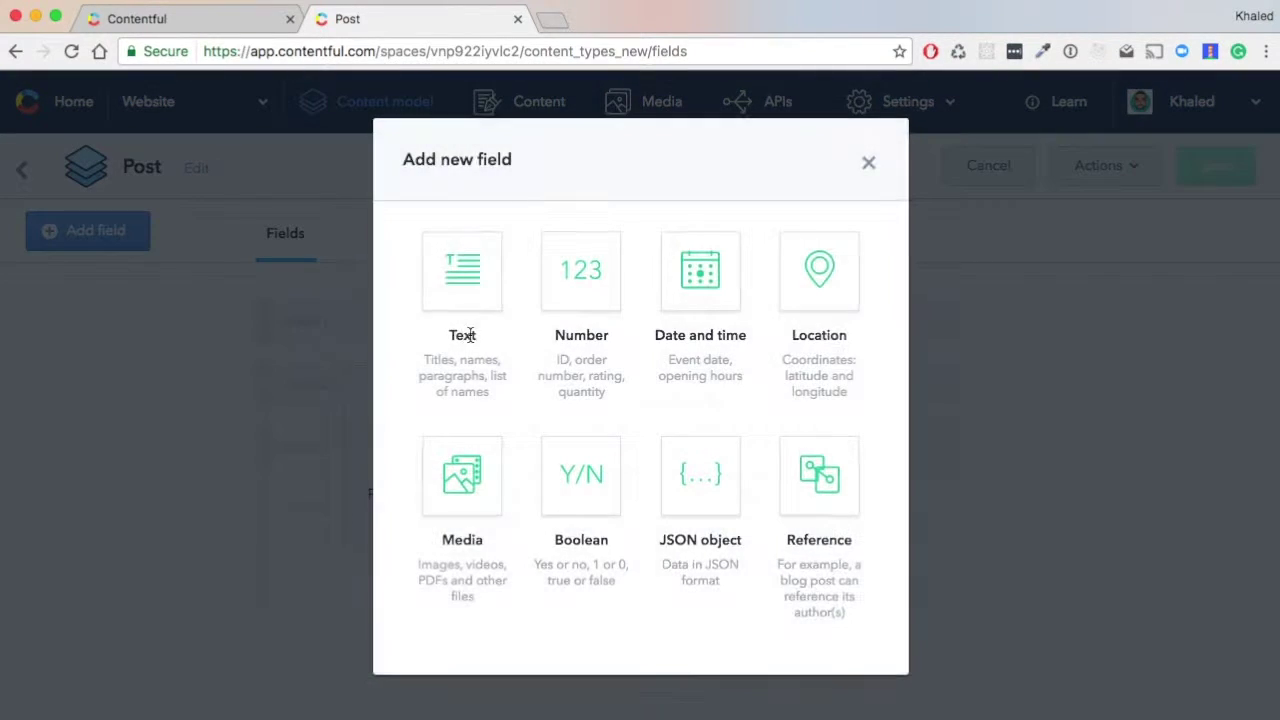
click(470, 290)
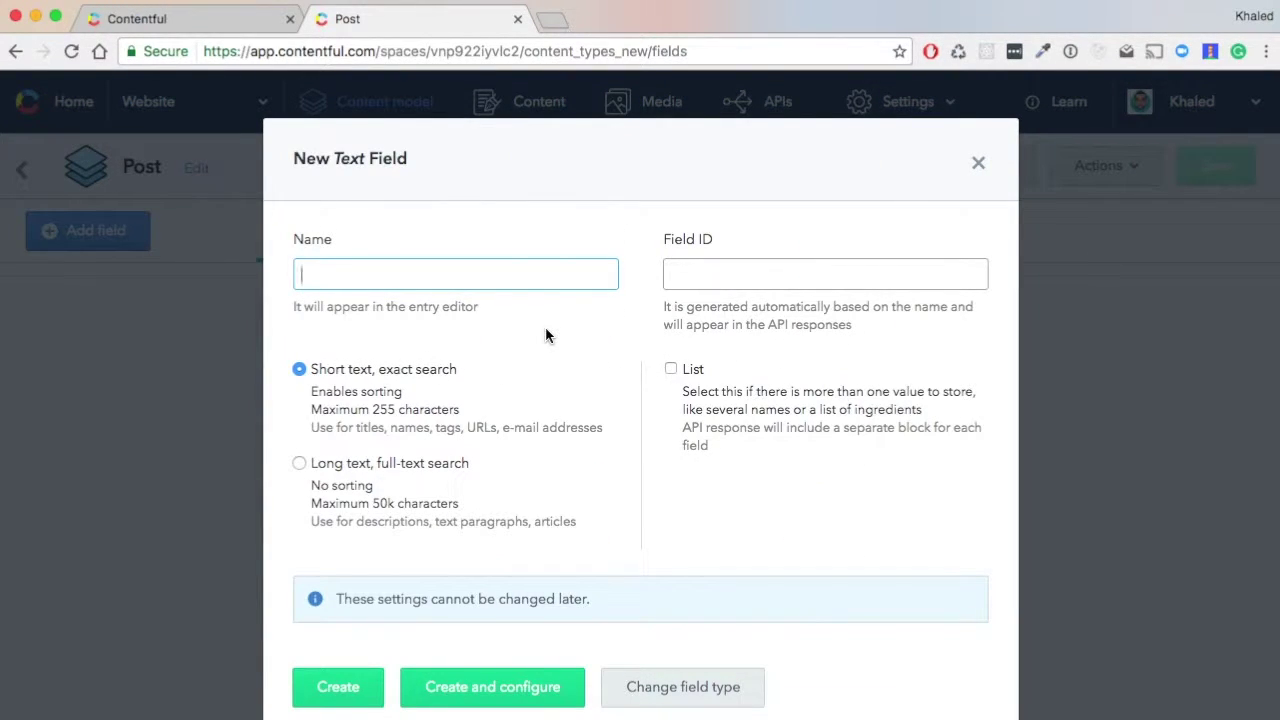
text(Til)
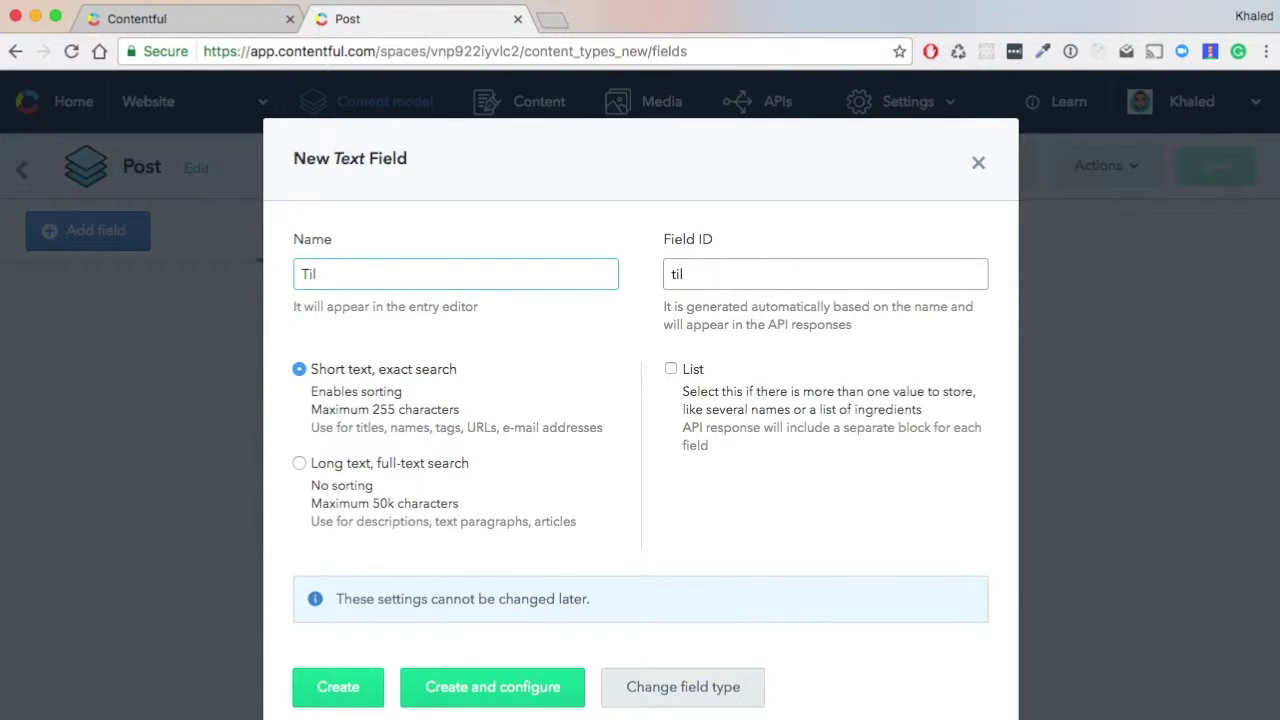
key(BackSpace)
text(t)
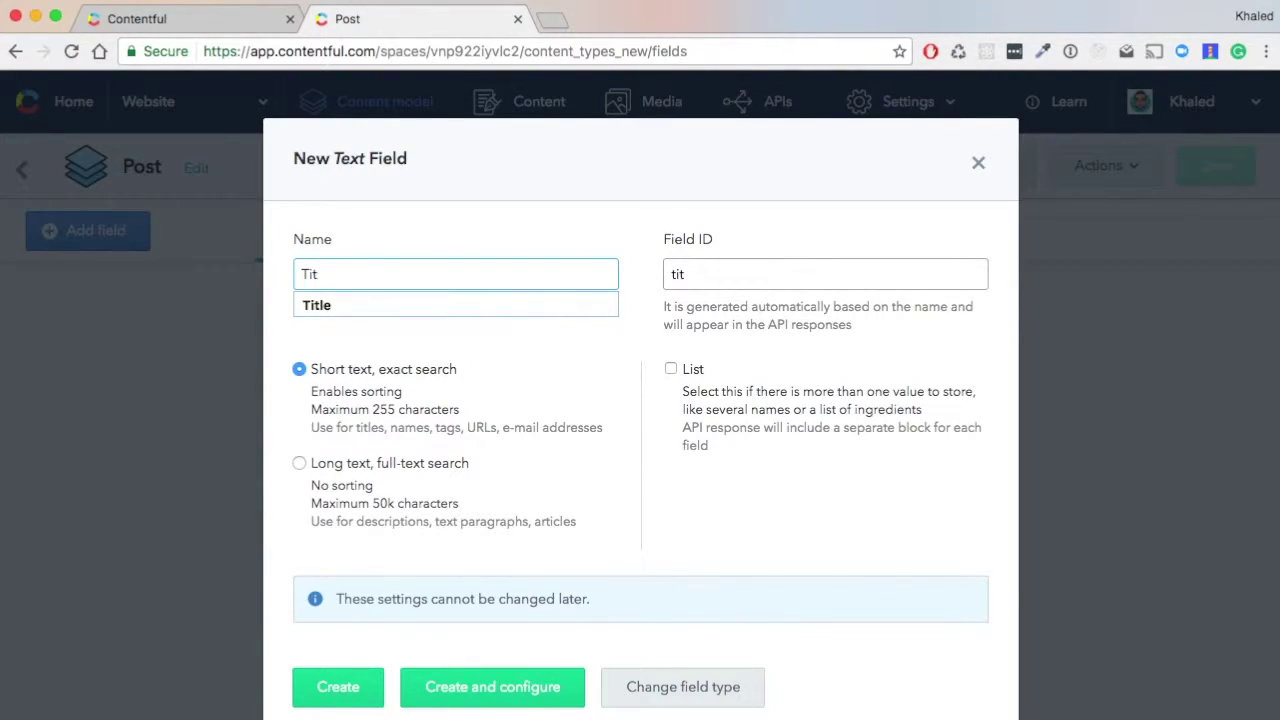
click(453, 308)
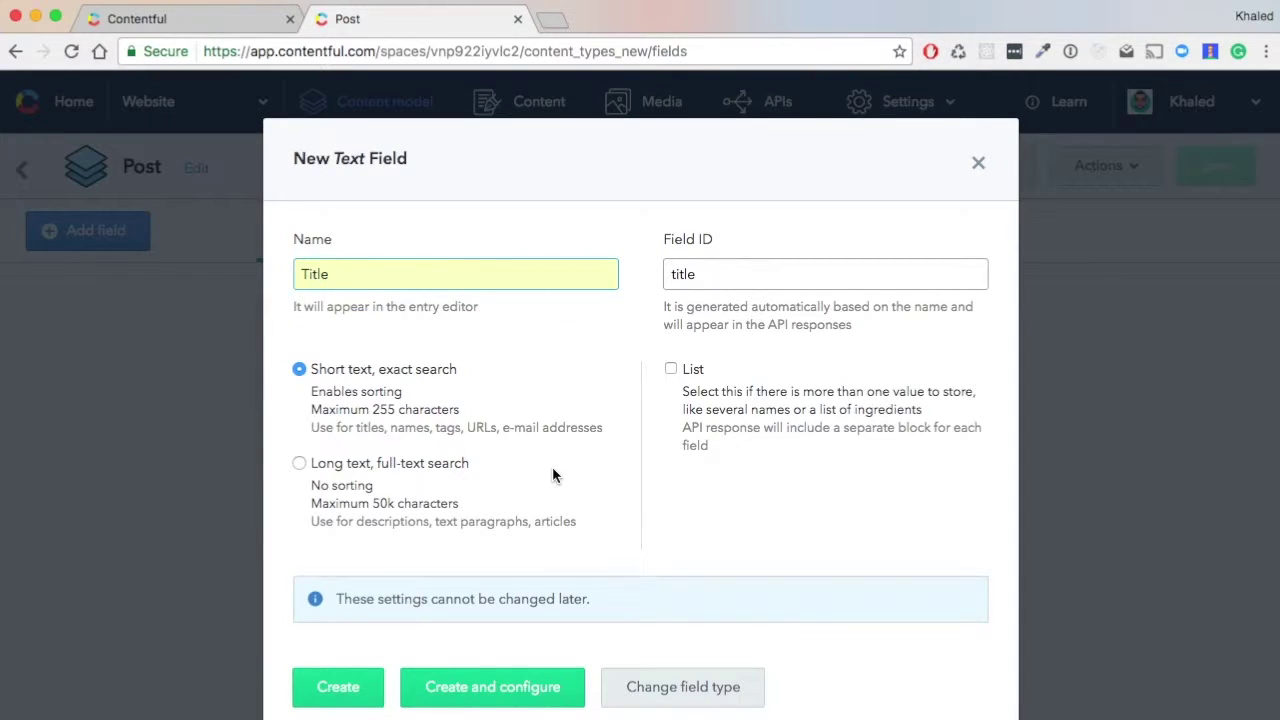
click(338, 690)
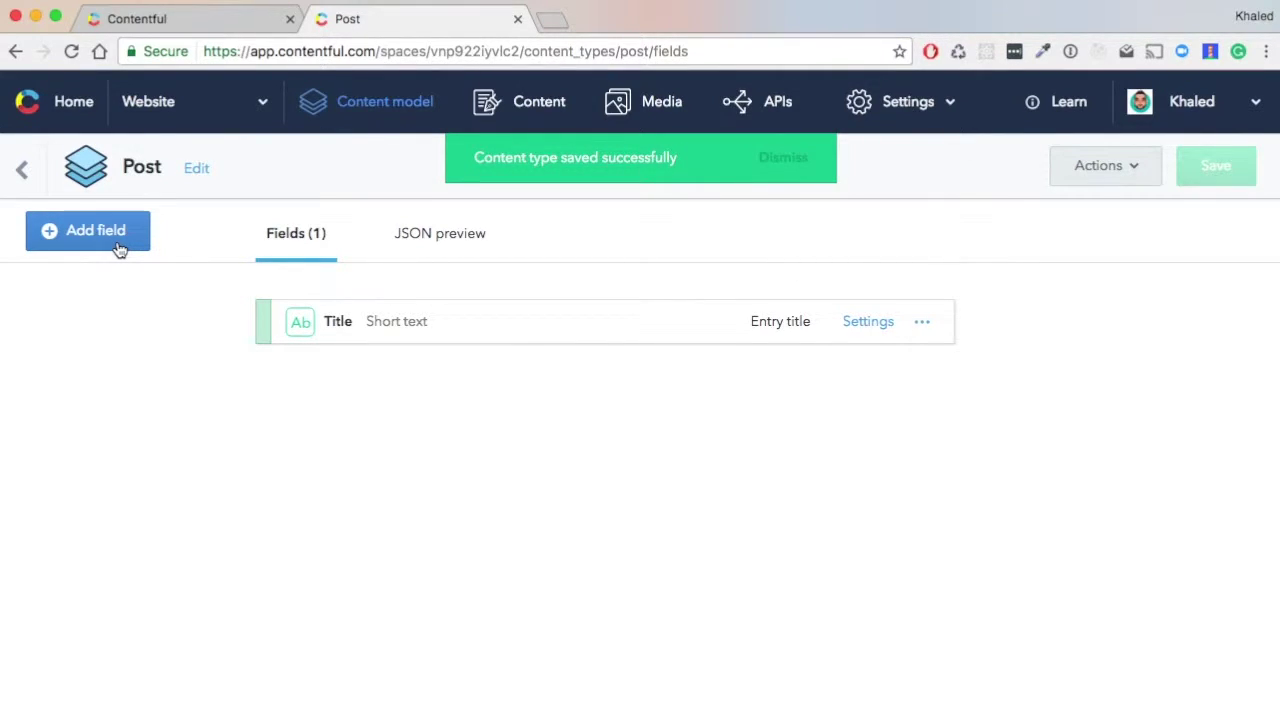
Add a long text field named Content to the Post content type.
click(119, 248)
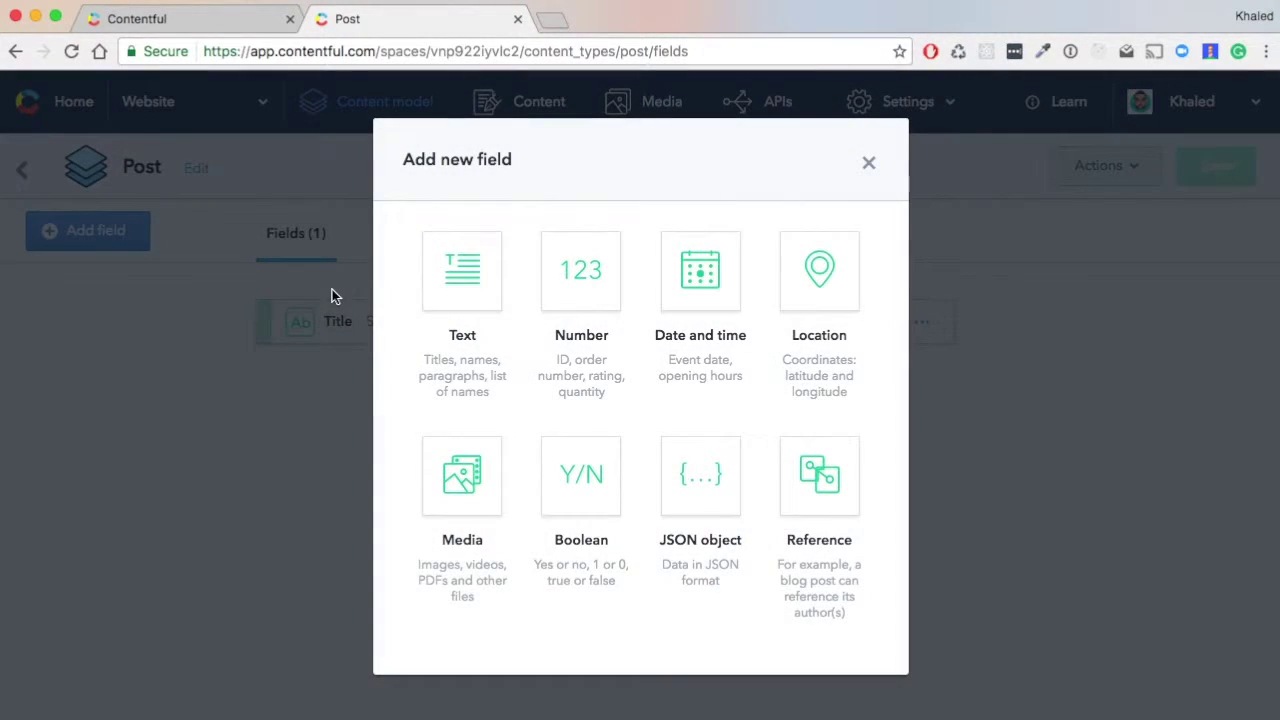
click(452, 268)
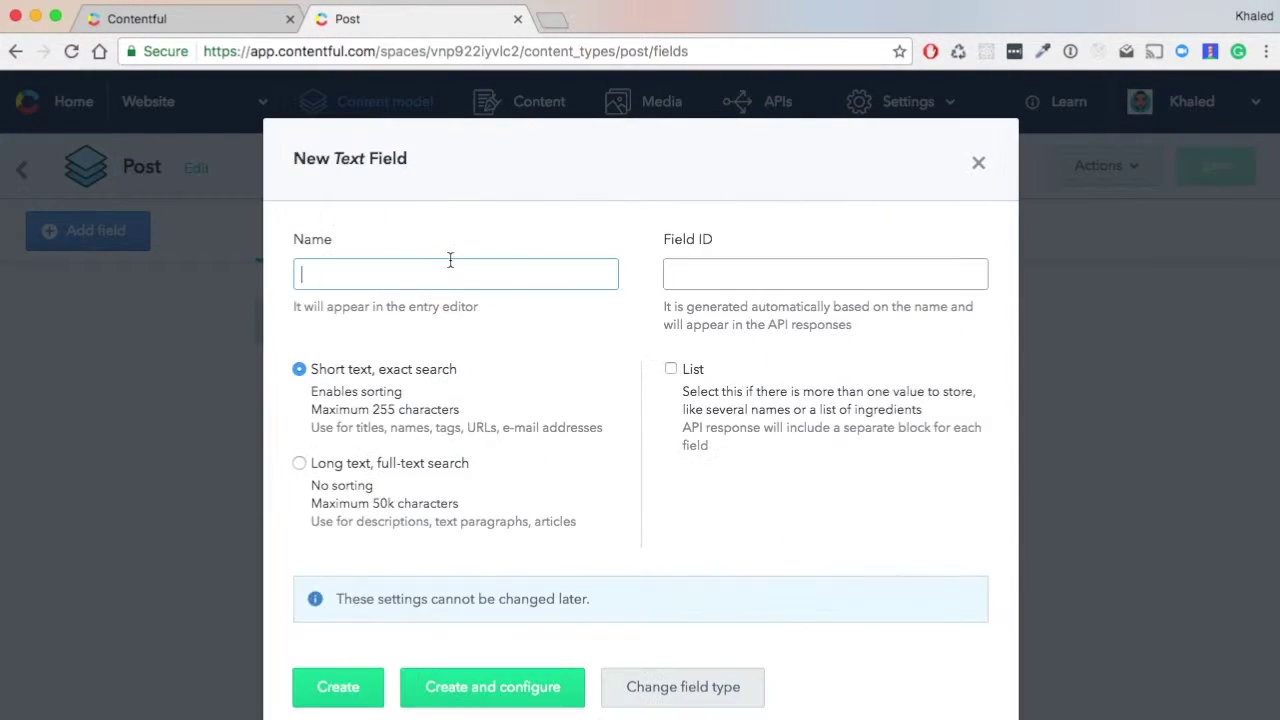
click(366, 465)
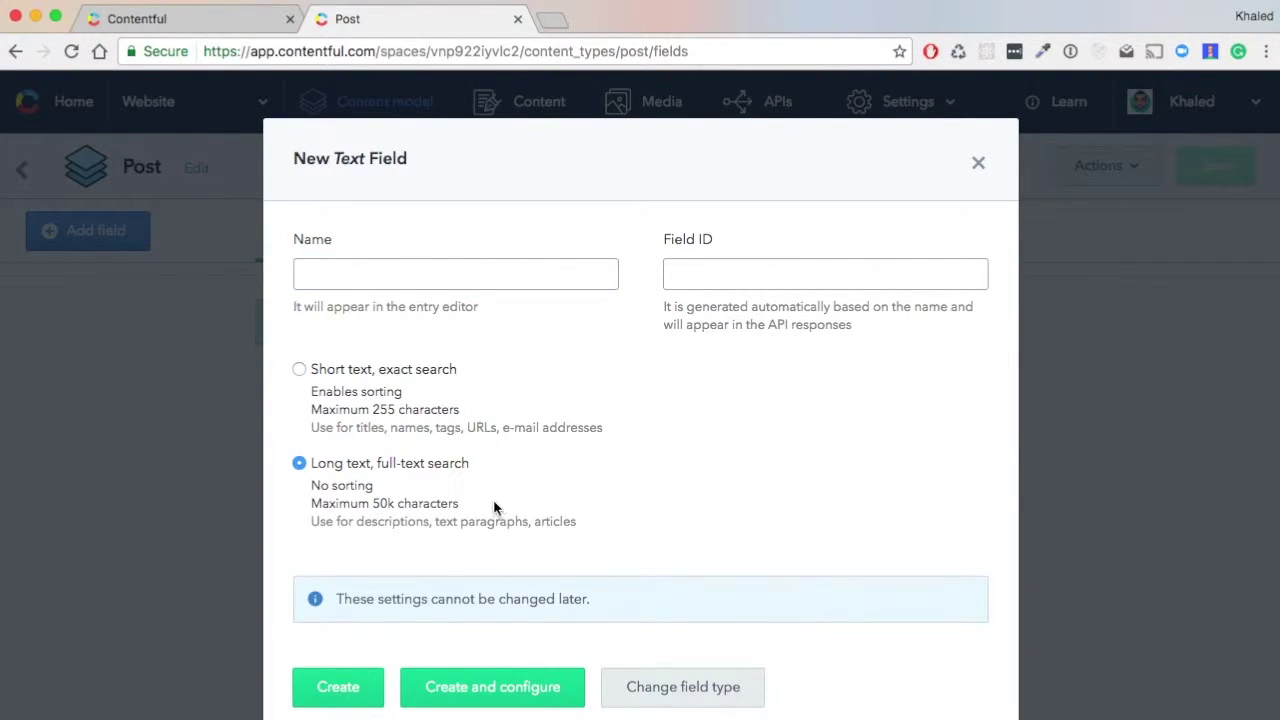
text(Cint)
key(BackSpace)
key(BackSpace)
key(BackSpace)
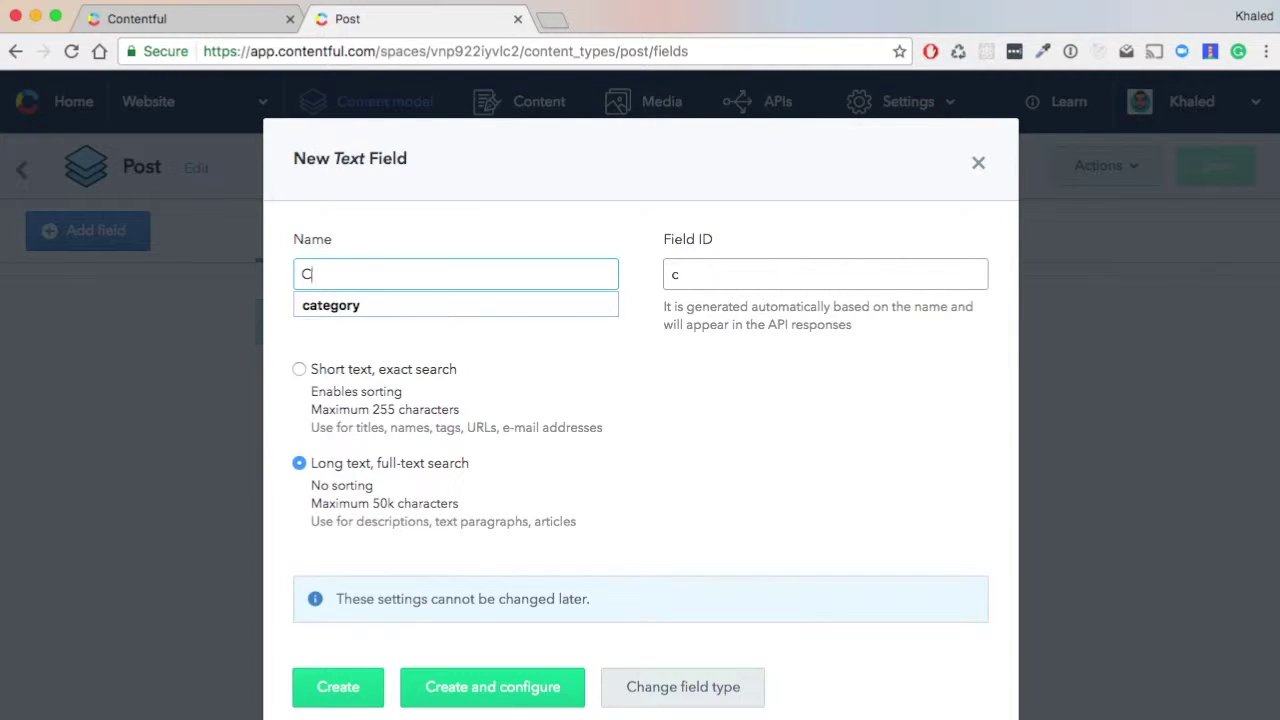
text(ontent)
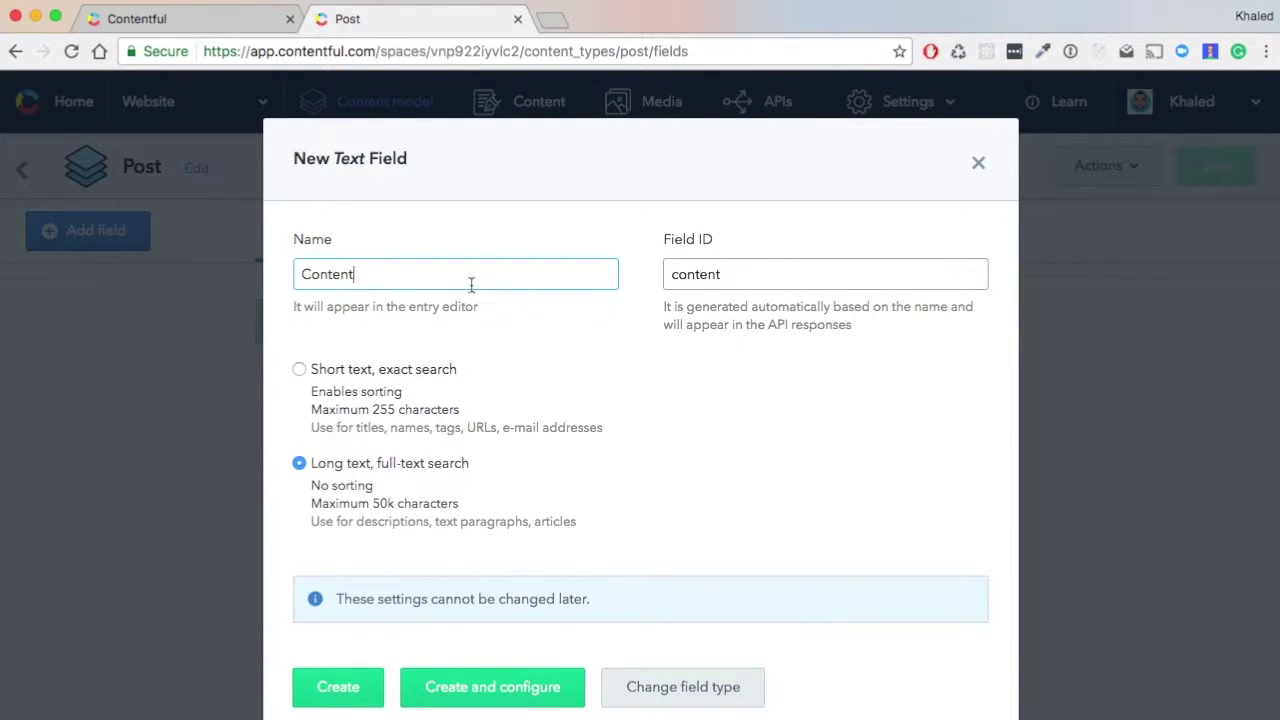
click(340, 690)
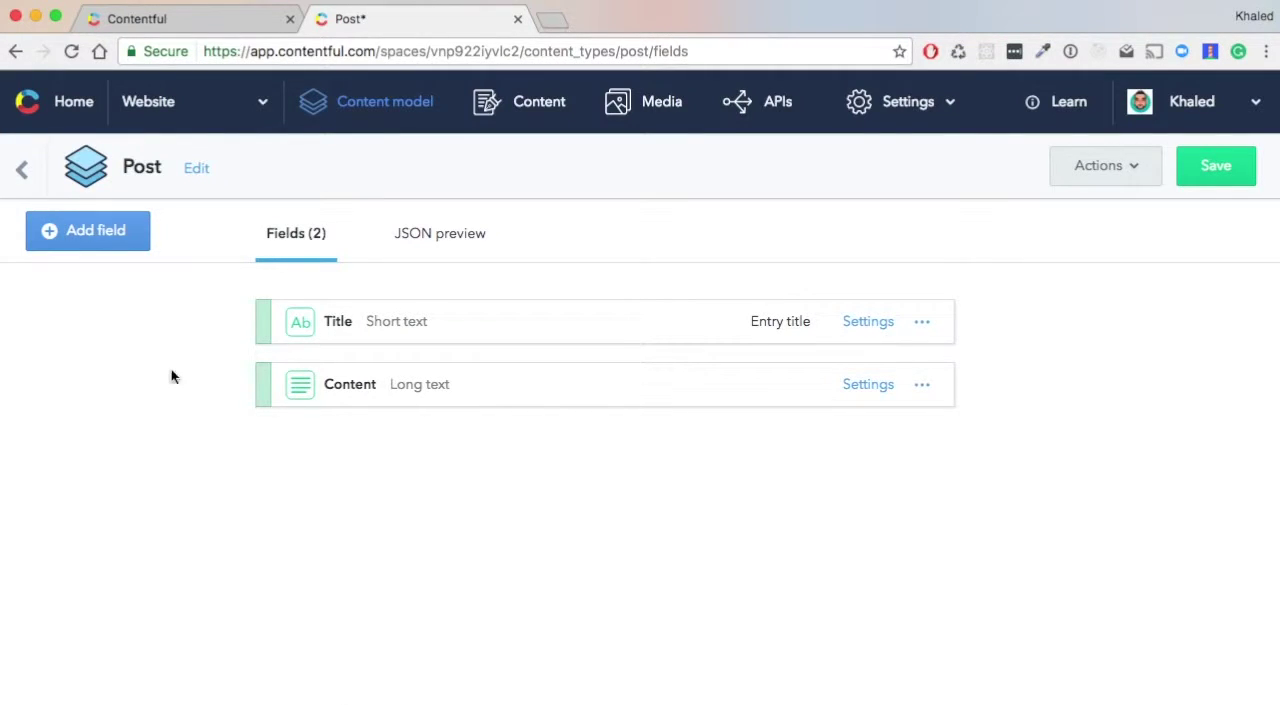
Create a one-reference field named author in the Post content type and open its configuration.
click(110, 230)
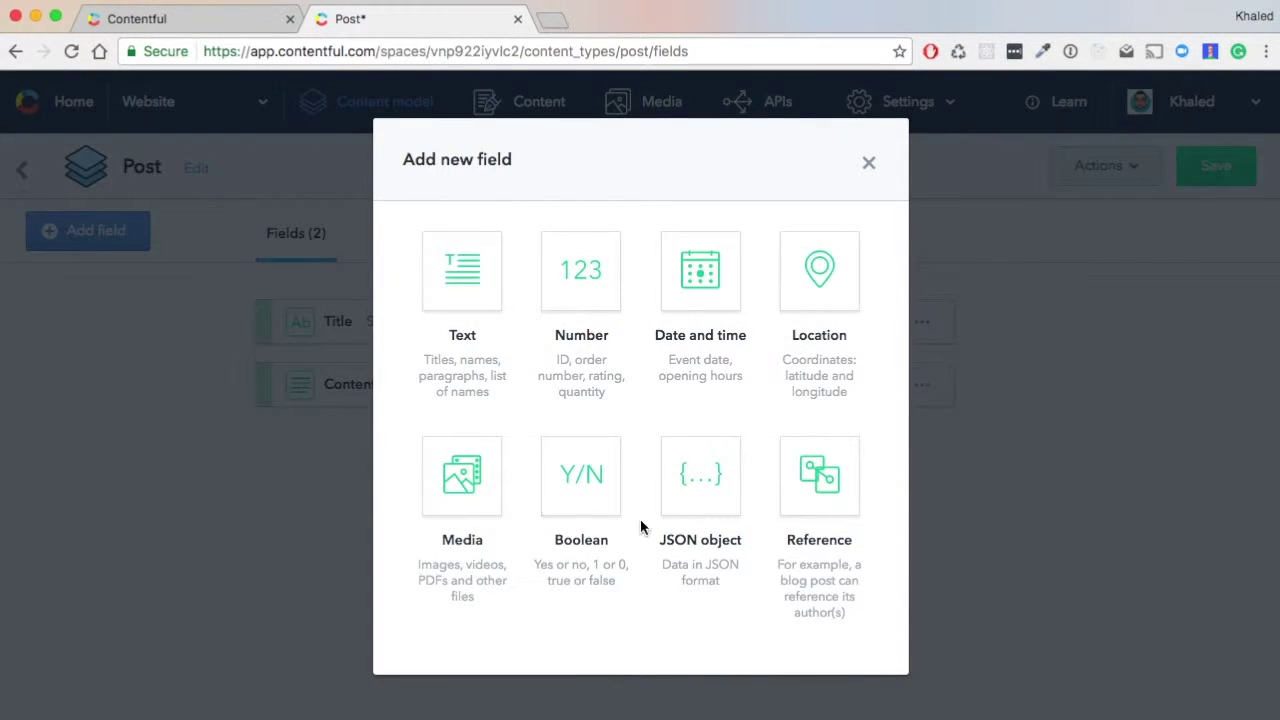
click(850, 468)
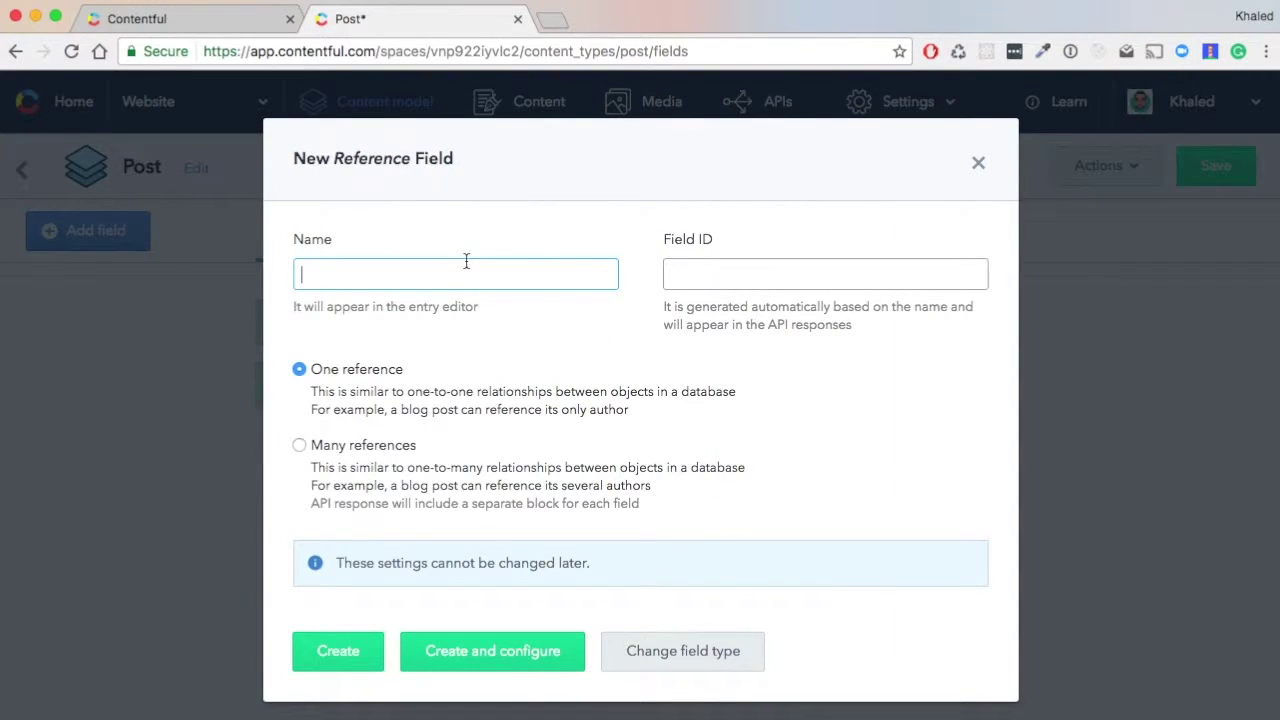
text(Author)
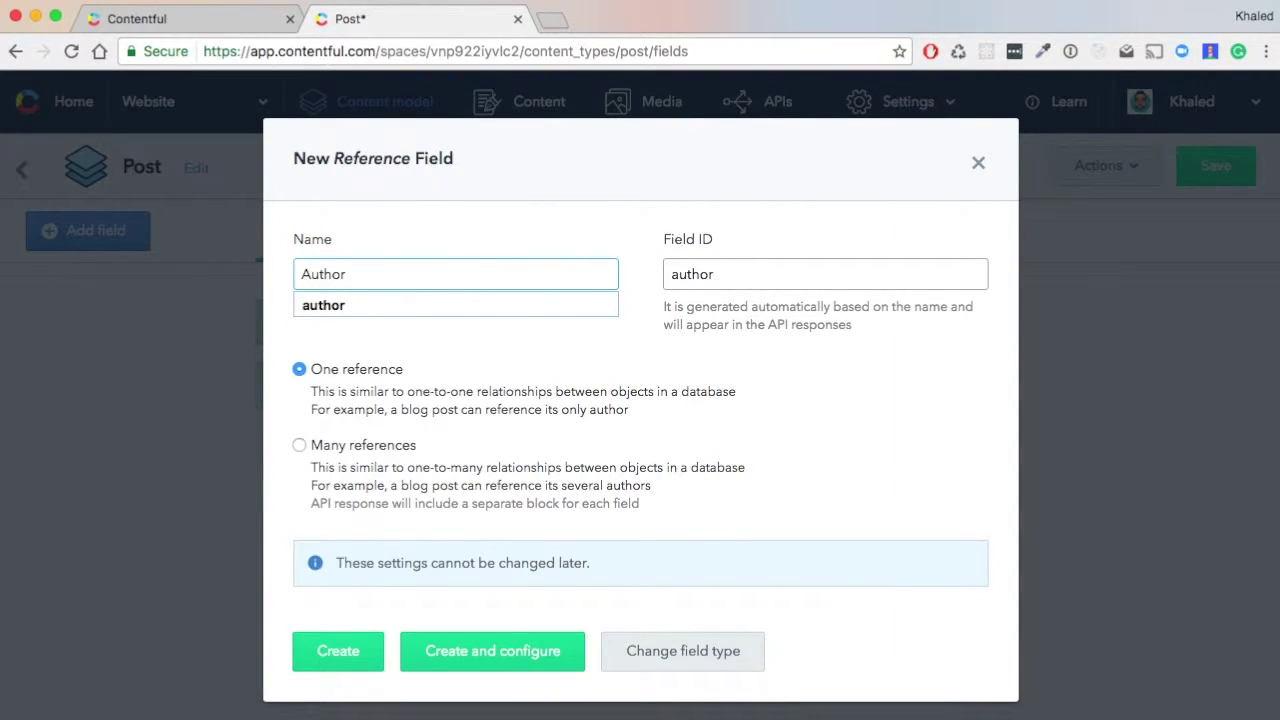
click(386, 306)
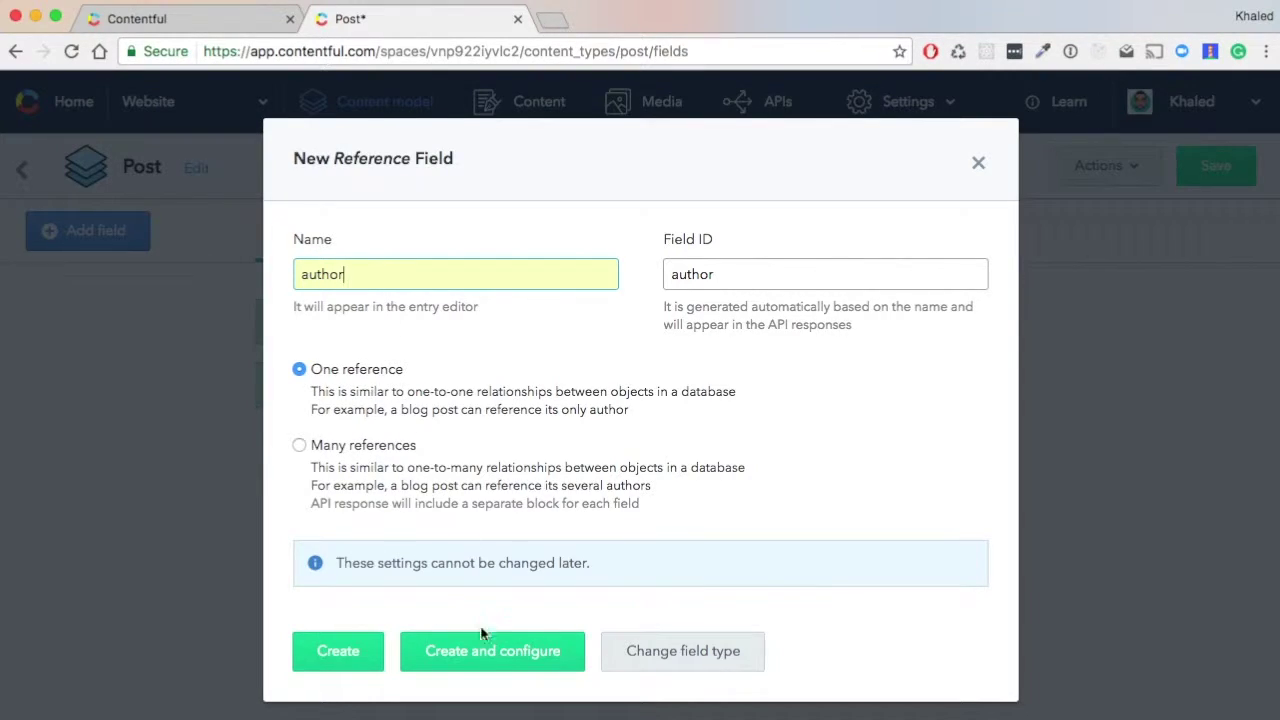
click(500, 662)
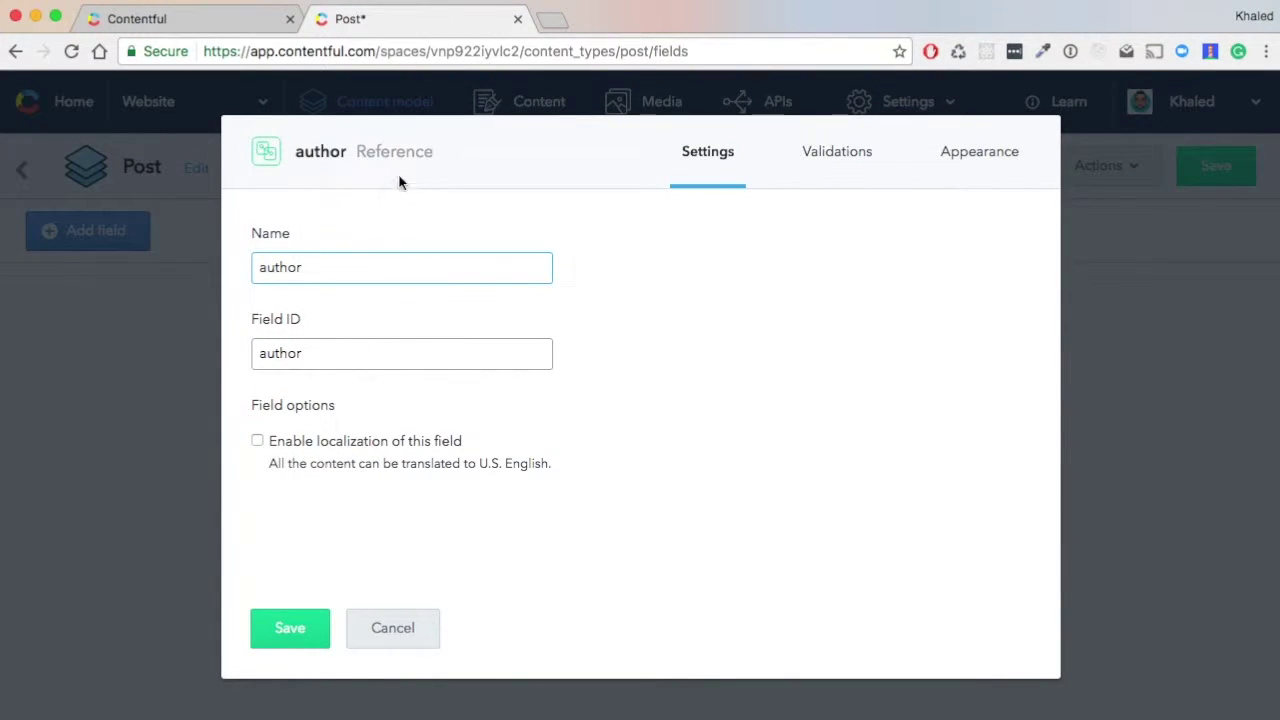
Restrict the author reference field to accept only entries of the Author content type and save its settings.
click(851, 163)
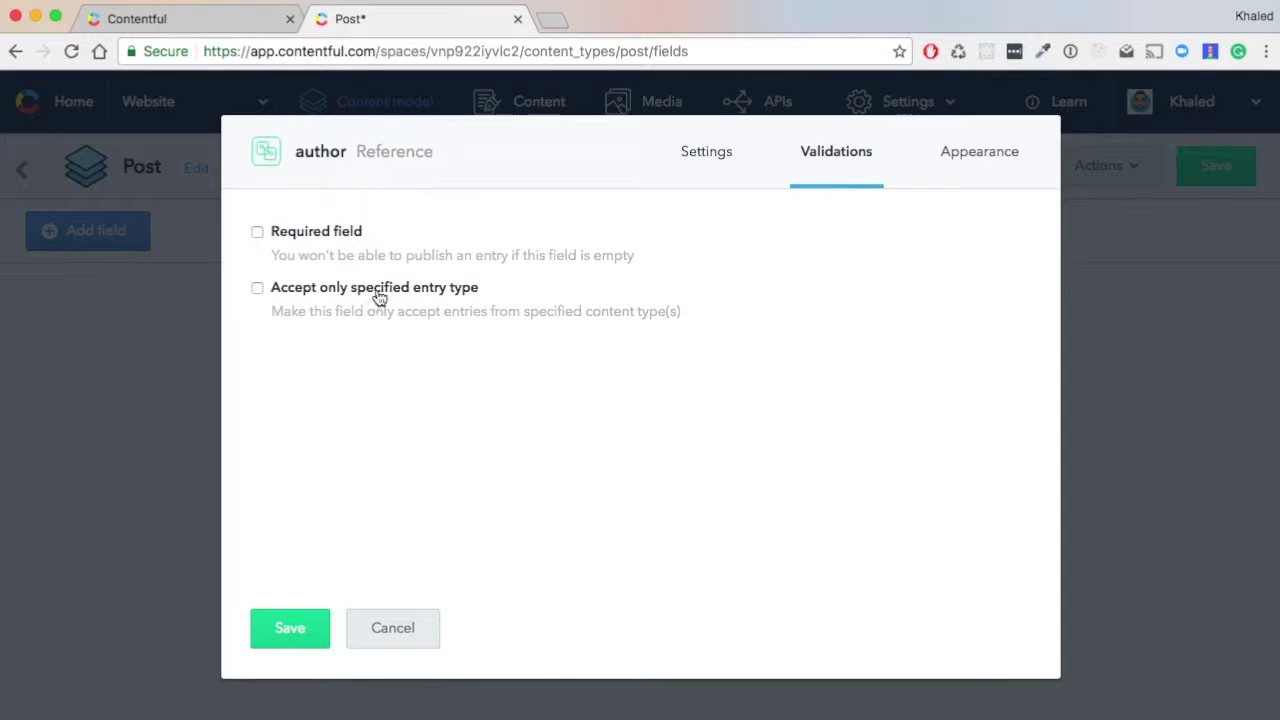
click(258, 287)
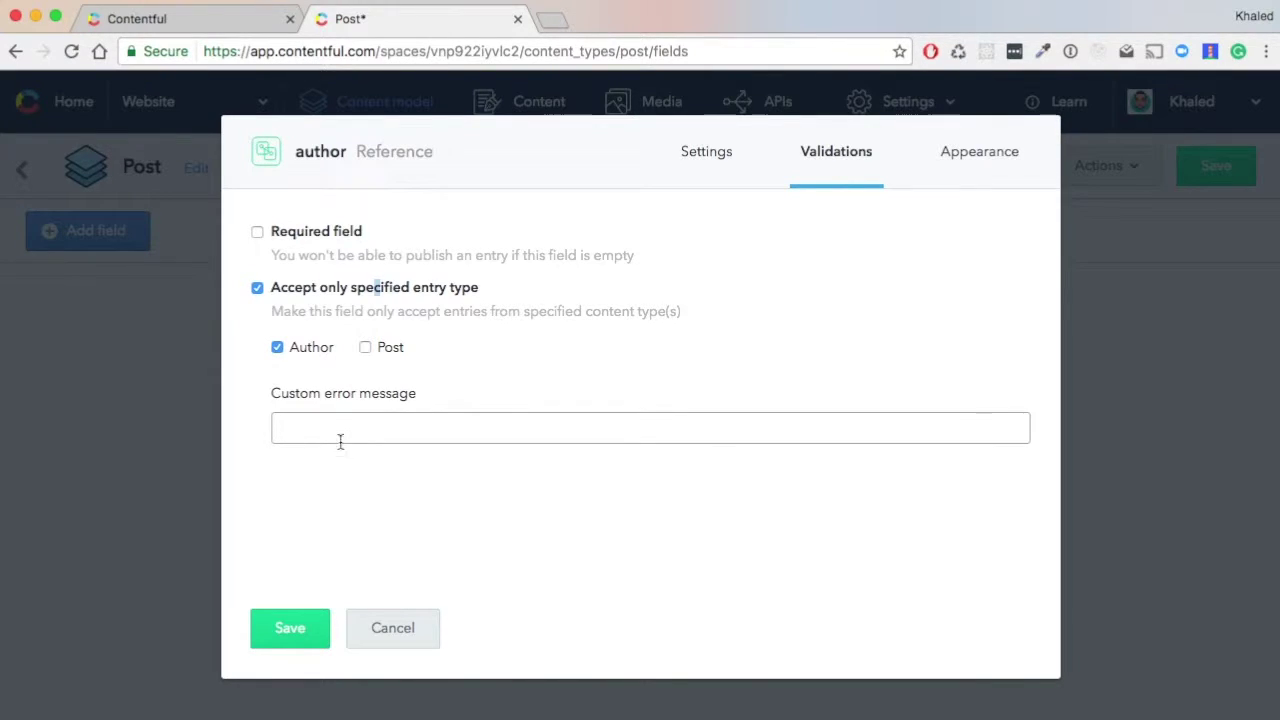
click(290, 627)
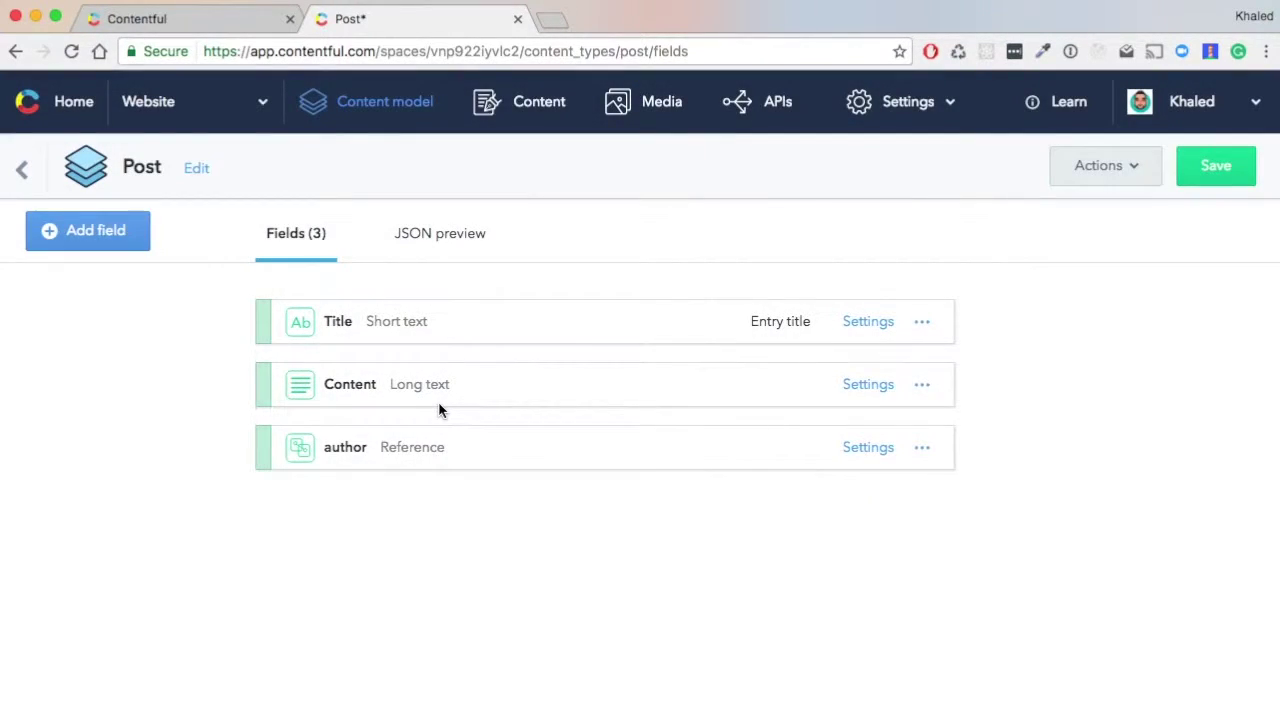
Add a date and time field named Publish Date with the field ID publishDate to the Post content type.
click(100, 238)
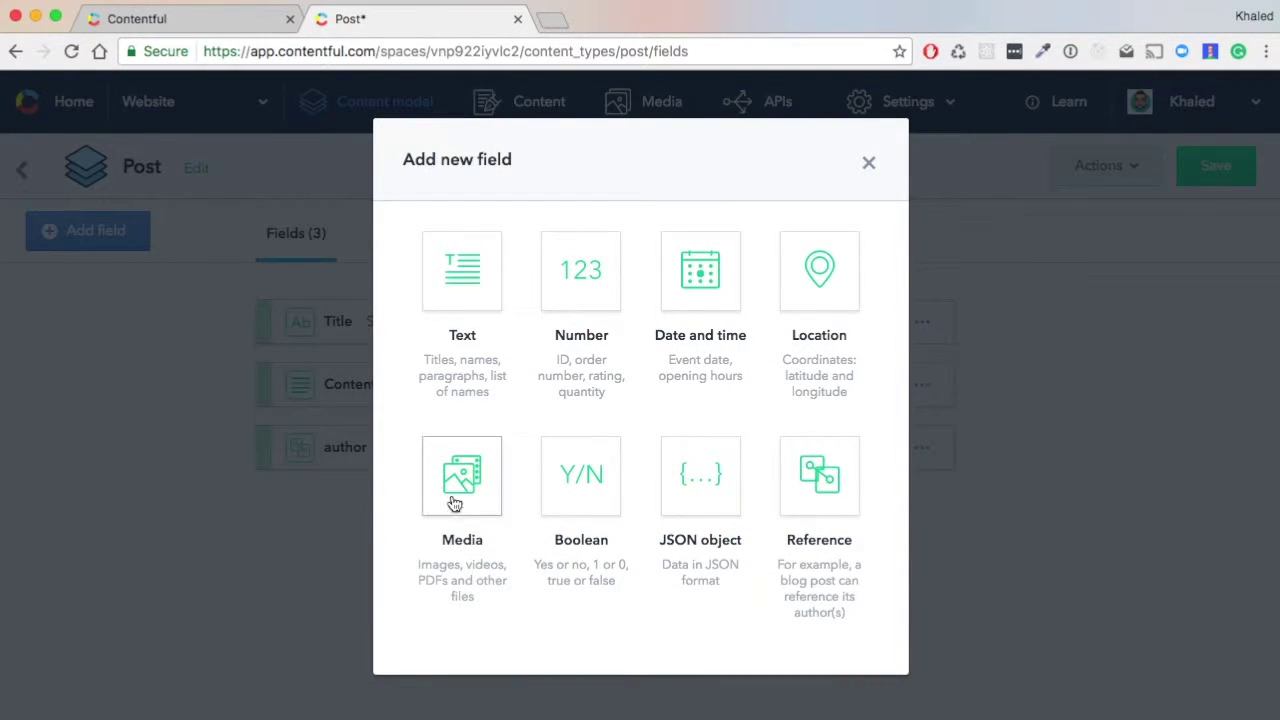
click(703, 268)
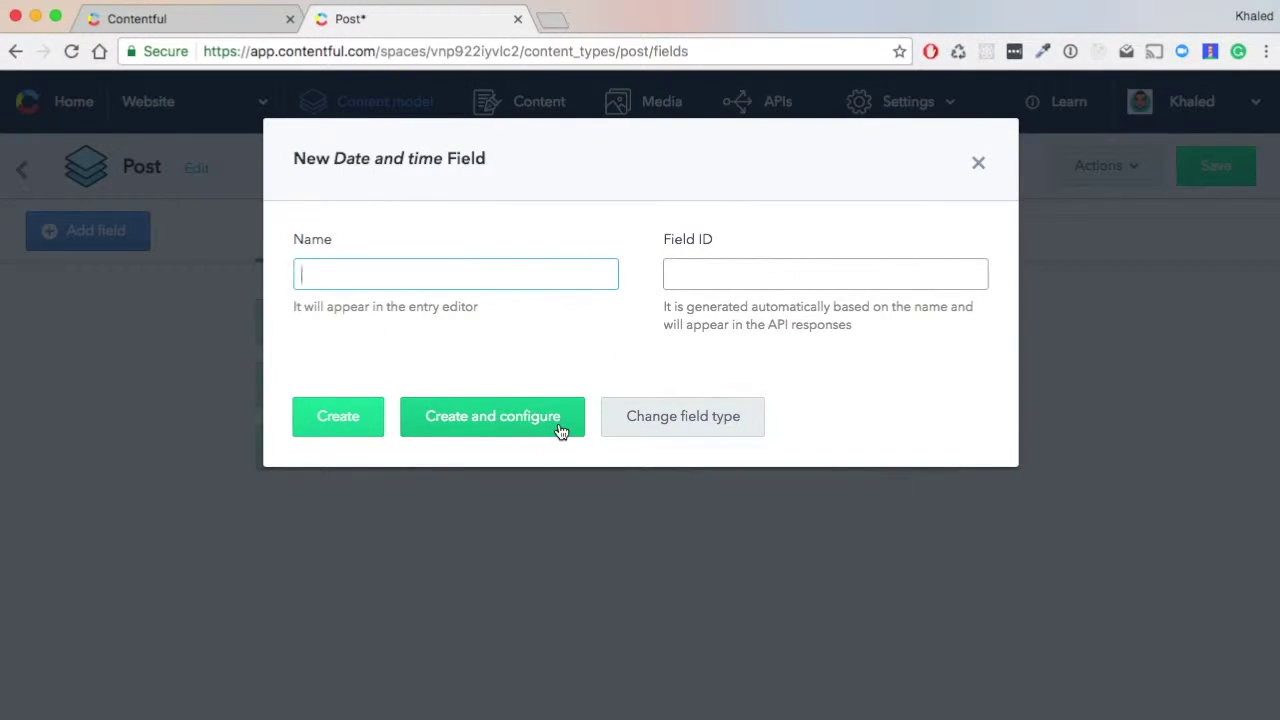
text(Publ)
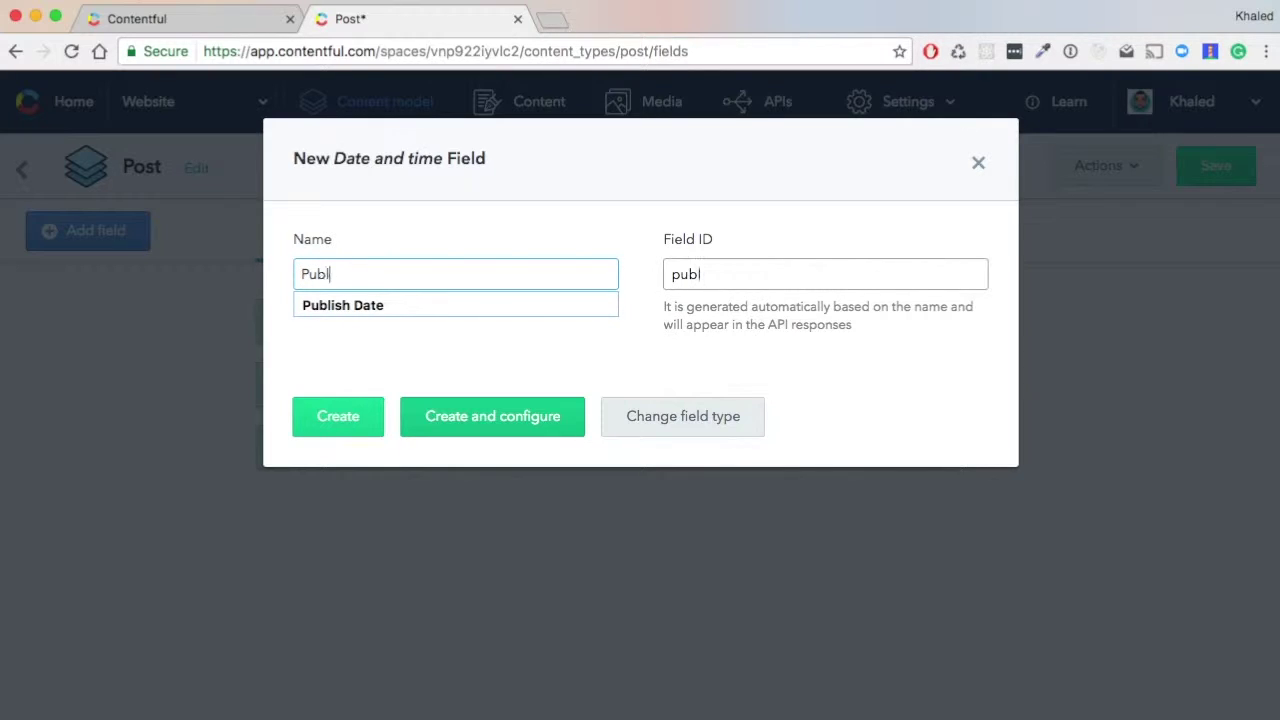
text(ish)
key(Down)
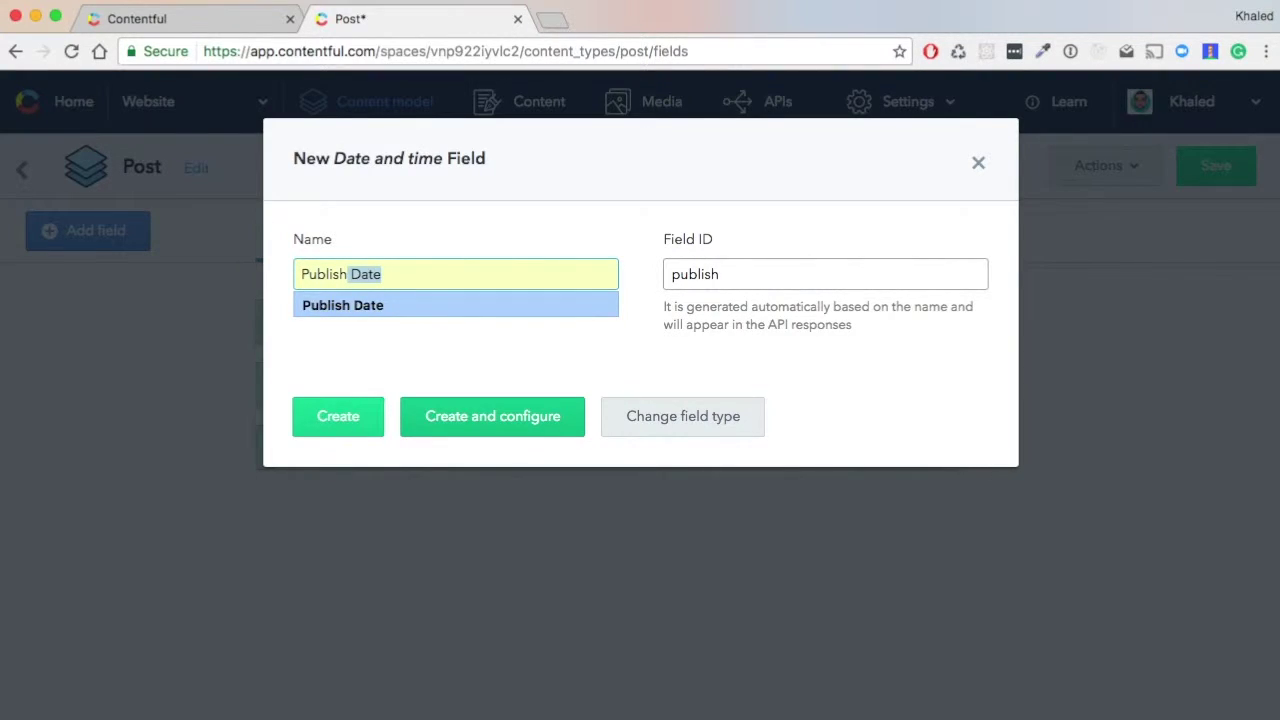
click(400, 307)
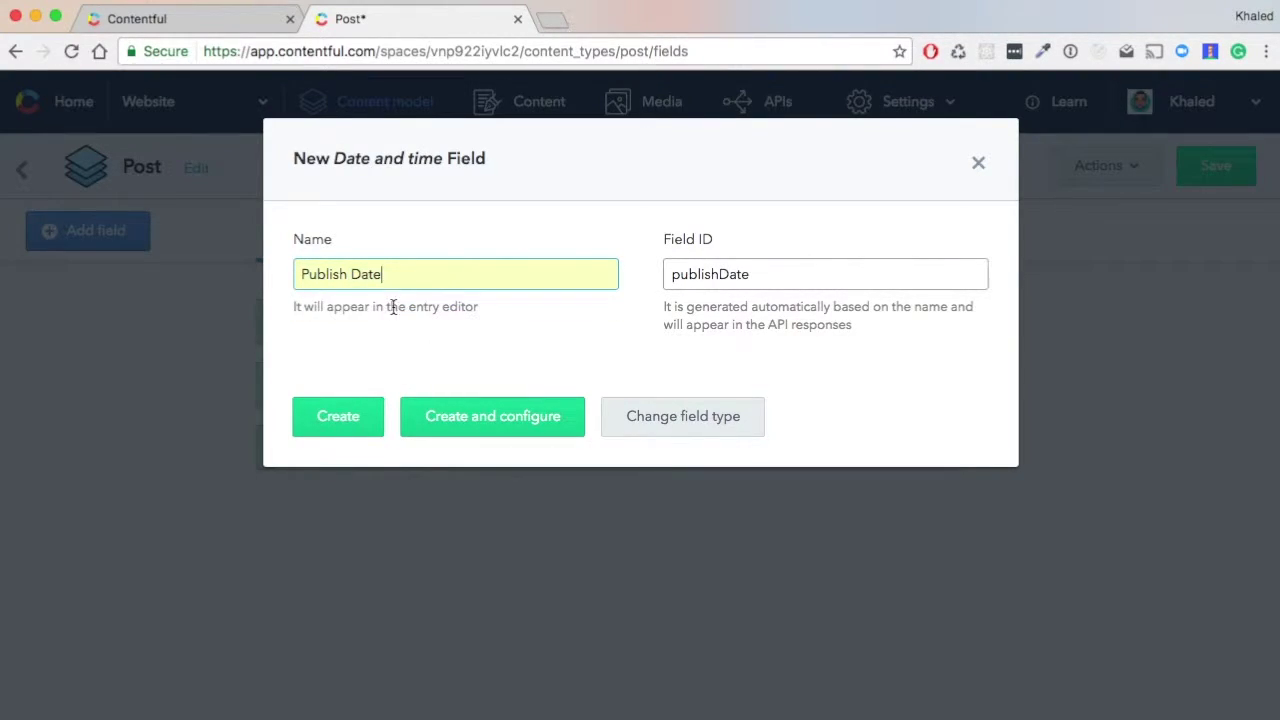
click(350, 432)
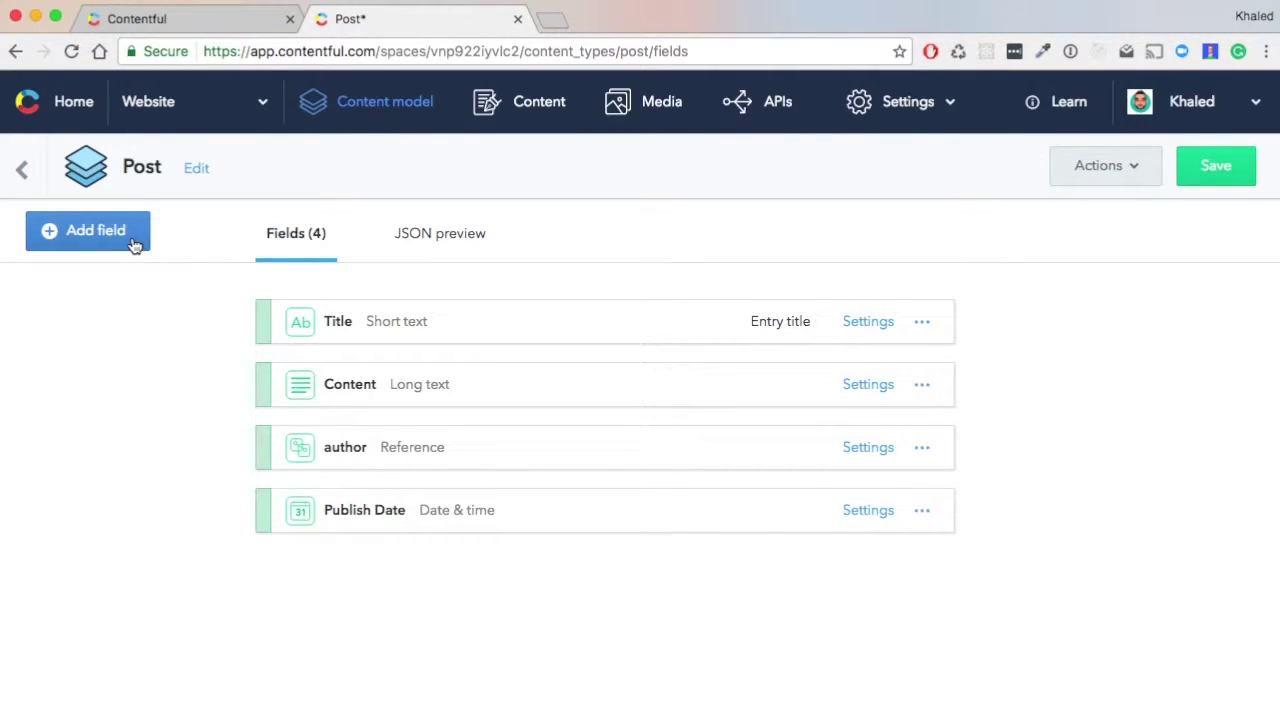
Add a one-file media field named Featured Image to the Post content type and save the content type.
click(133, 240)
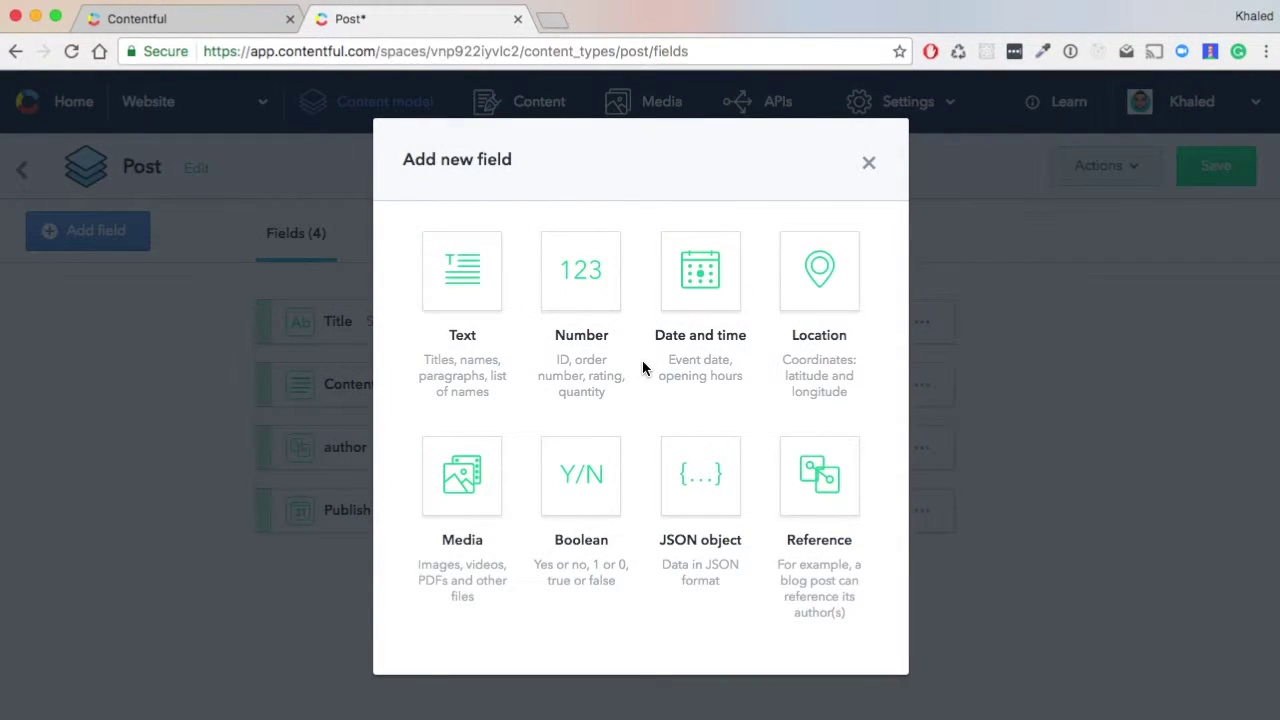
click(480, 485)
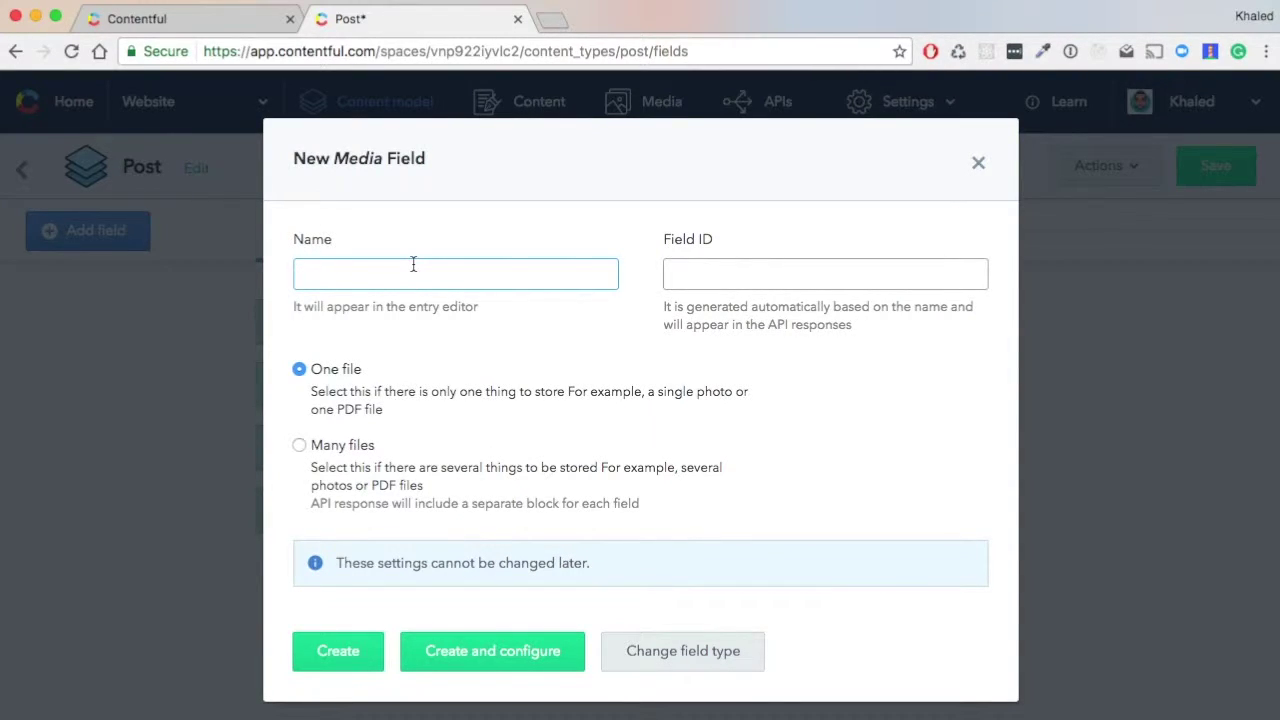
text(FeaturedImage)
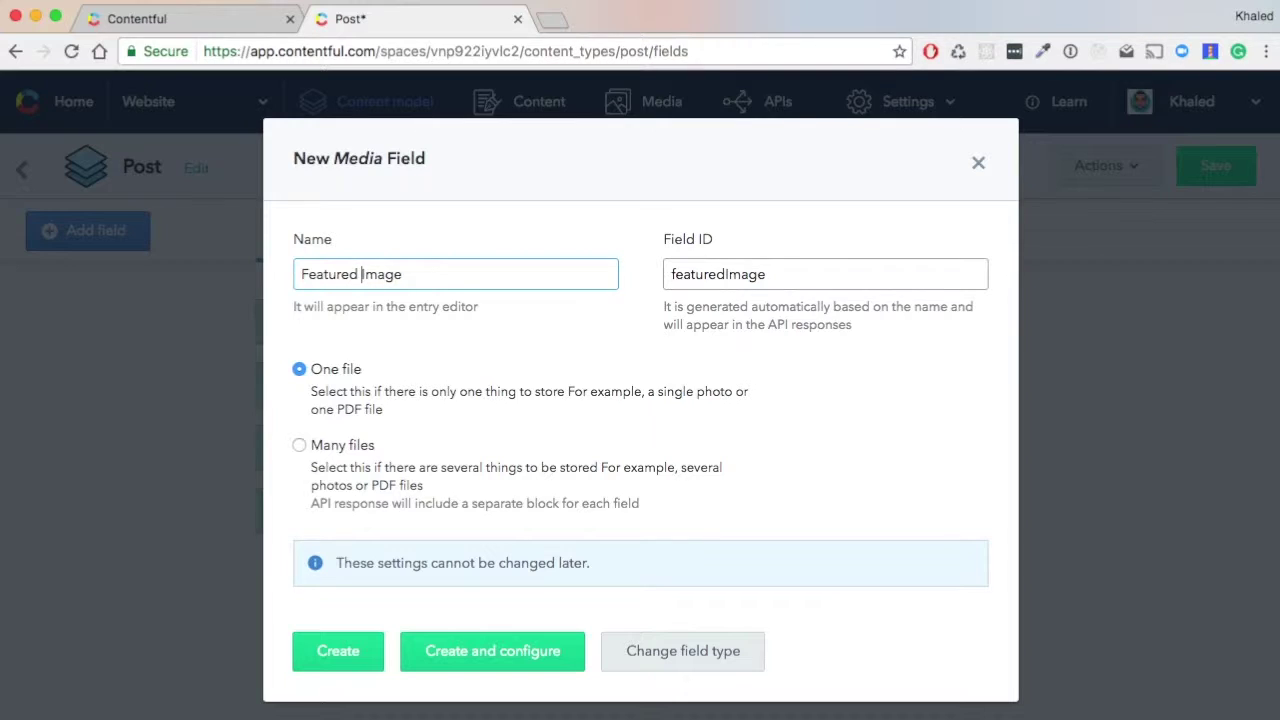
click(333, 662)
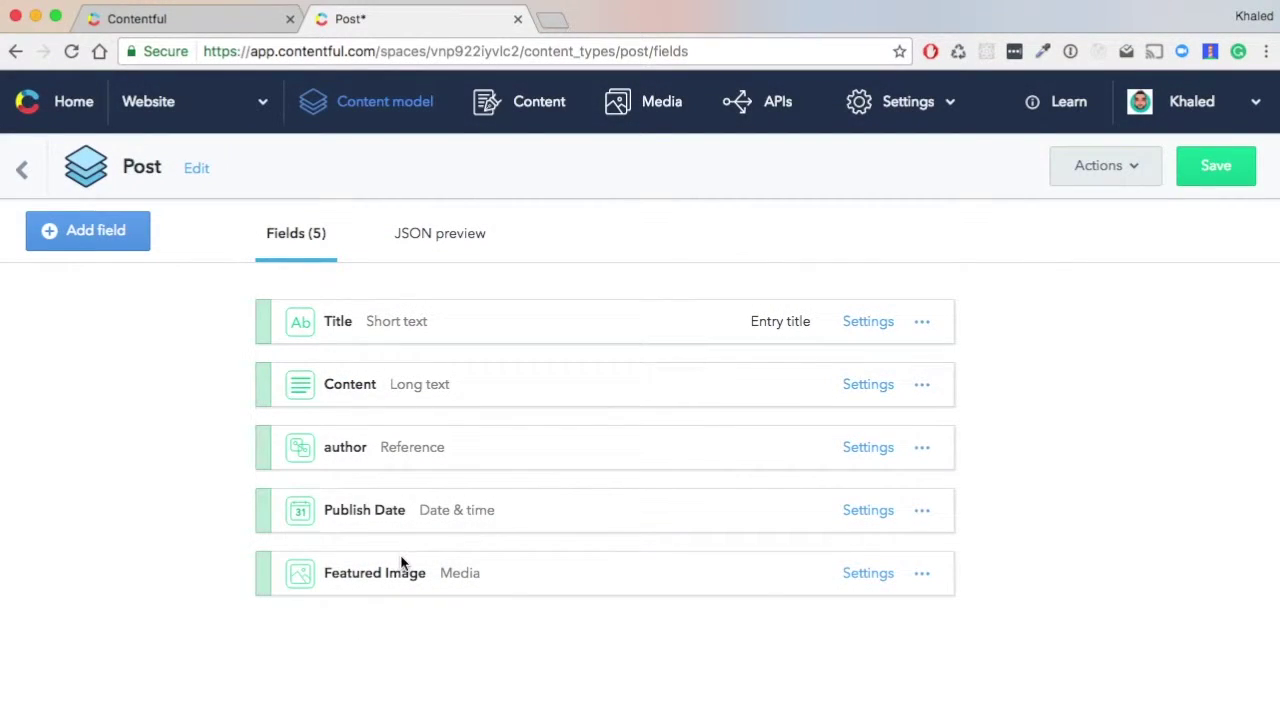
click(1213, 174)
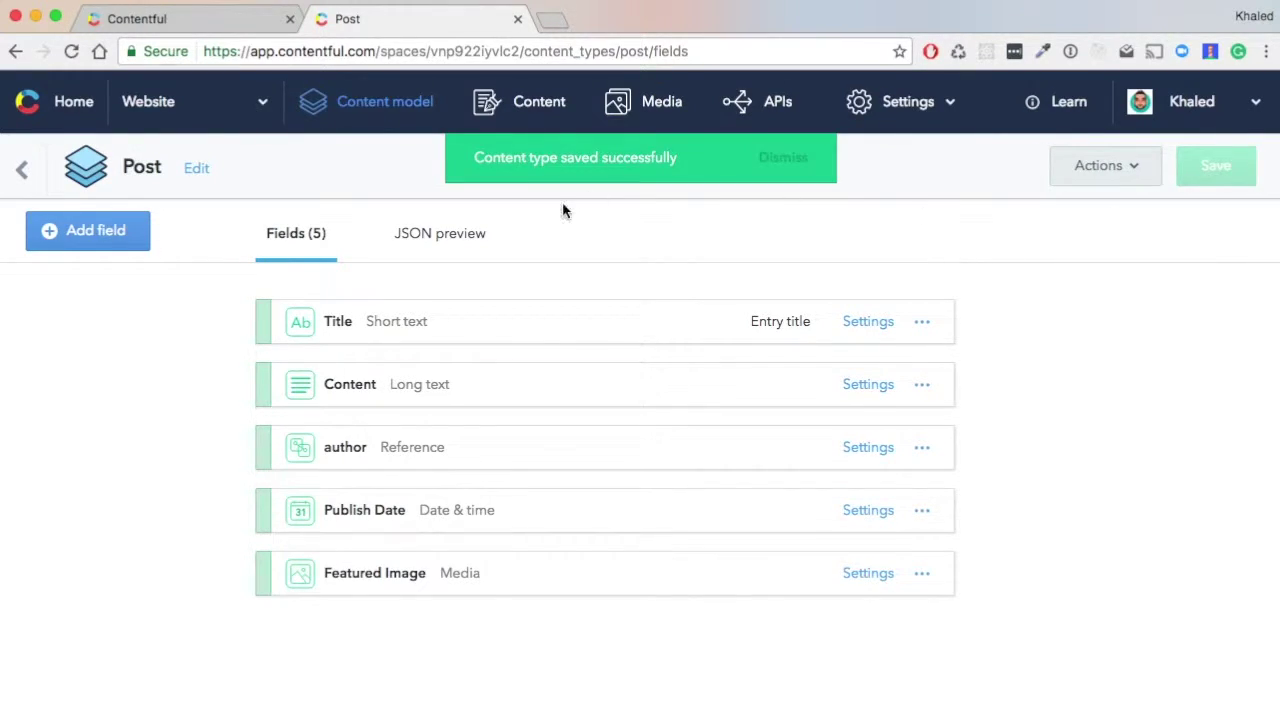
Review the fields defined in the Post content type and in the Author content type from the content model overview.
click(22, 170)
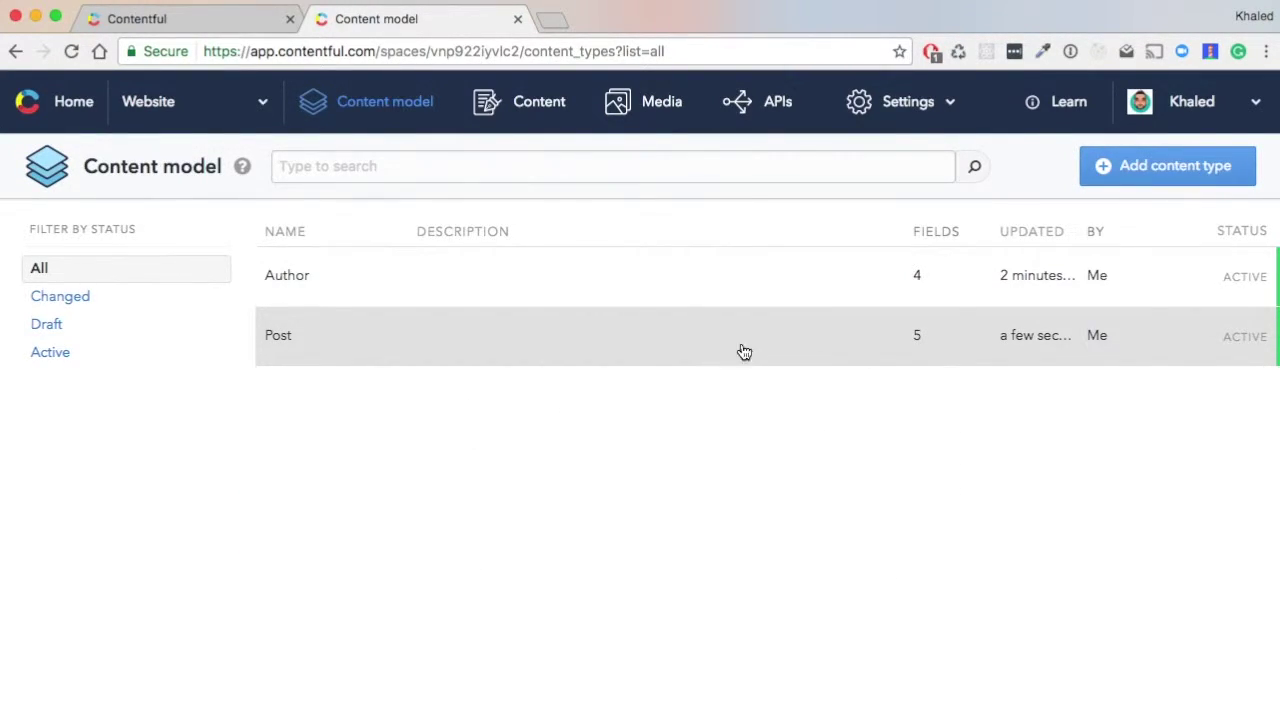
click(602, 347)
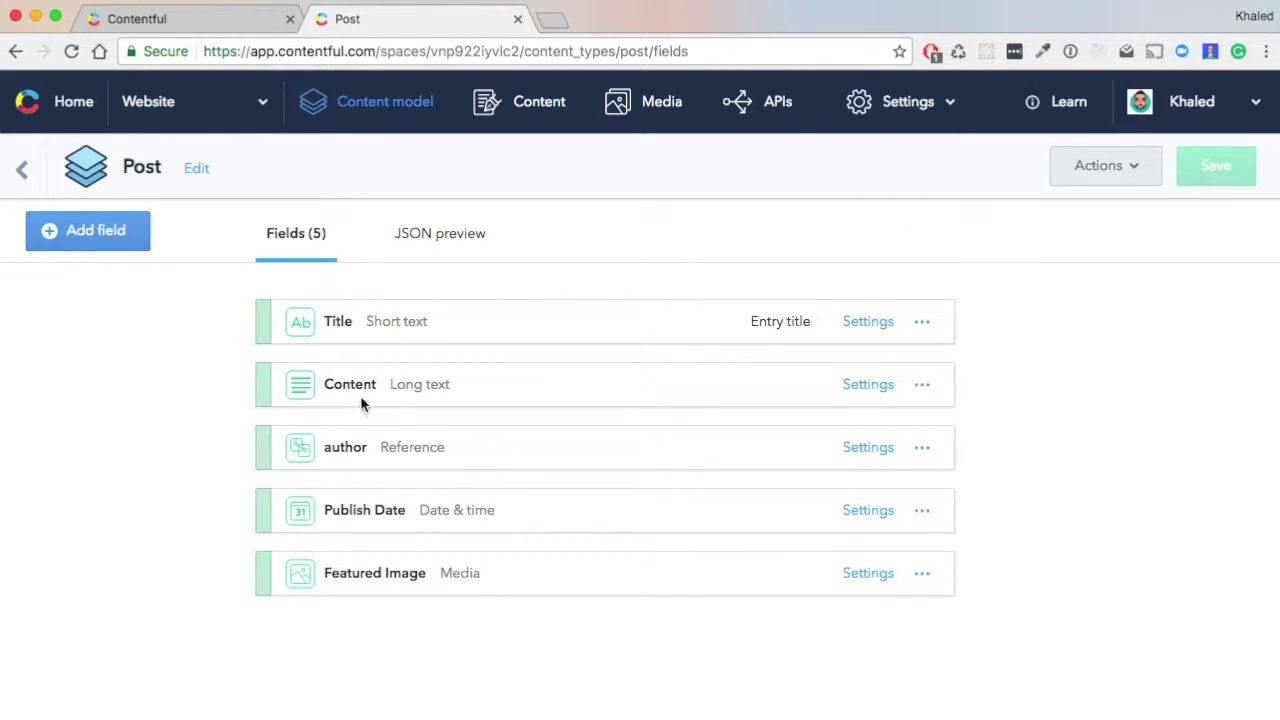
double_click(333, 447)
double_click(350, 511)
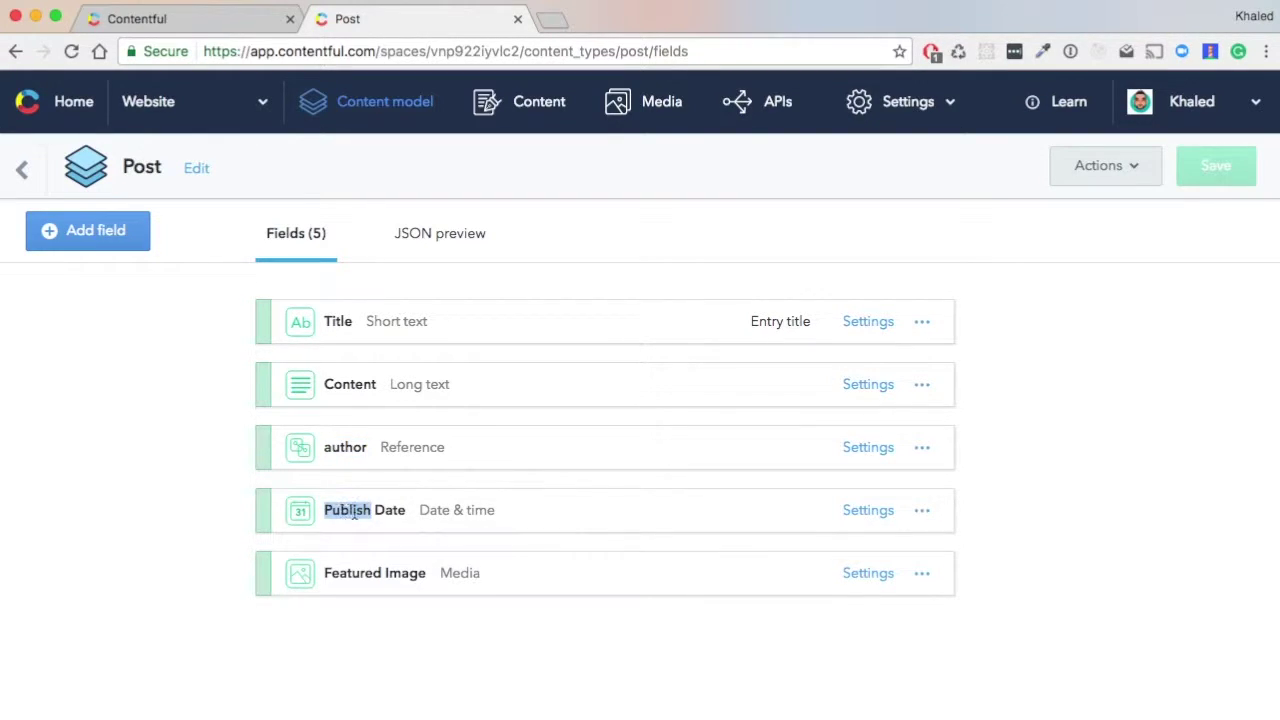
double_click(355, 575)
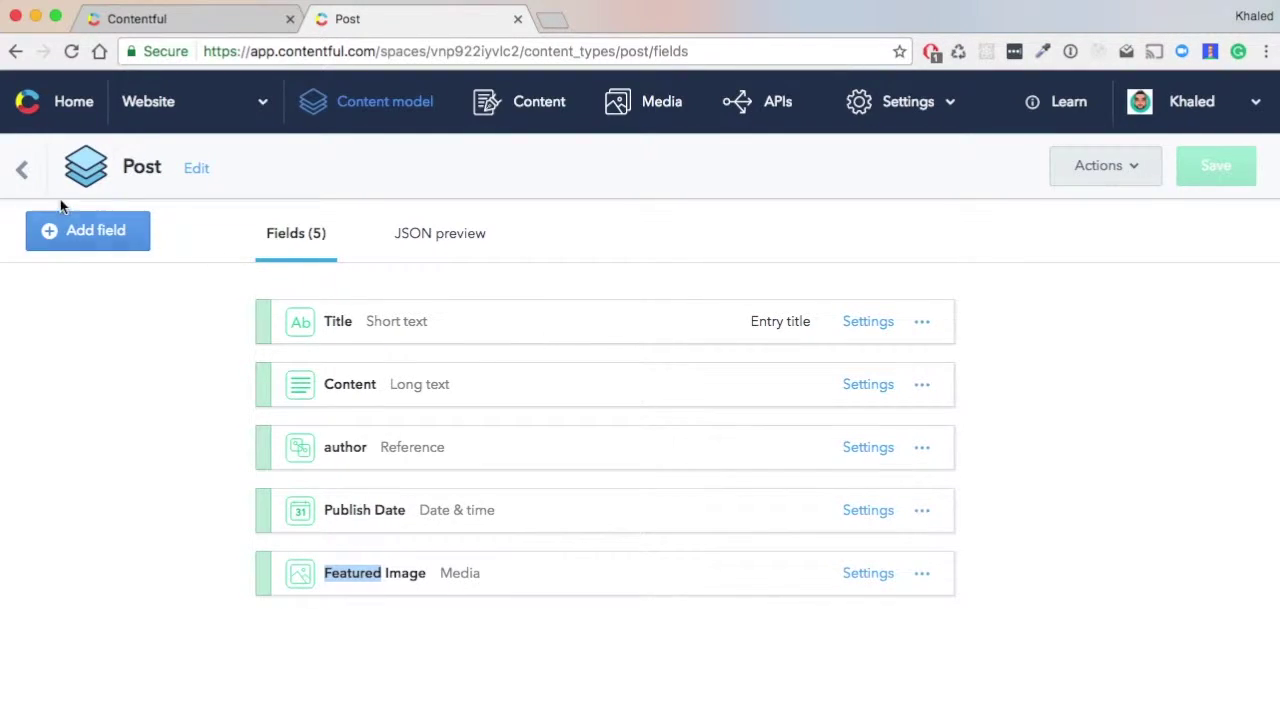
click(22, 169)
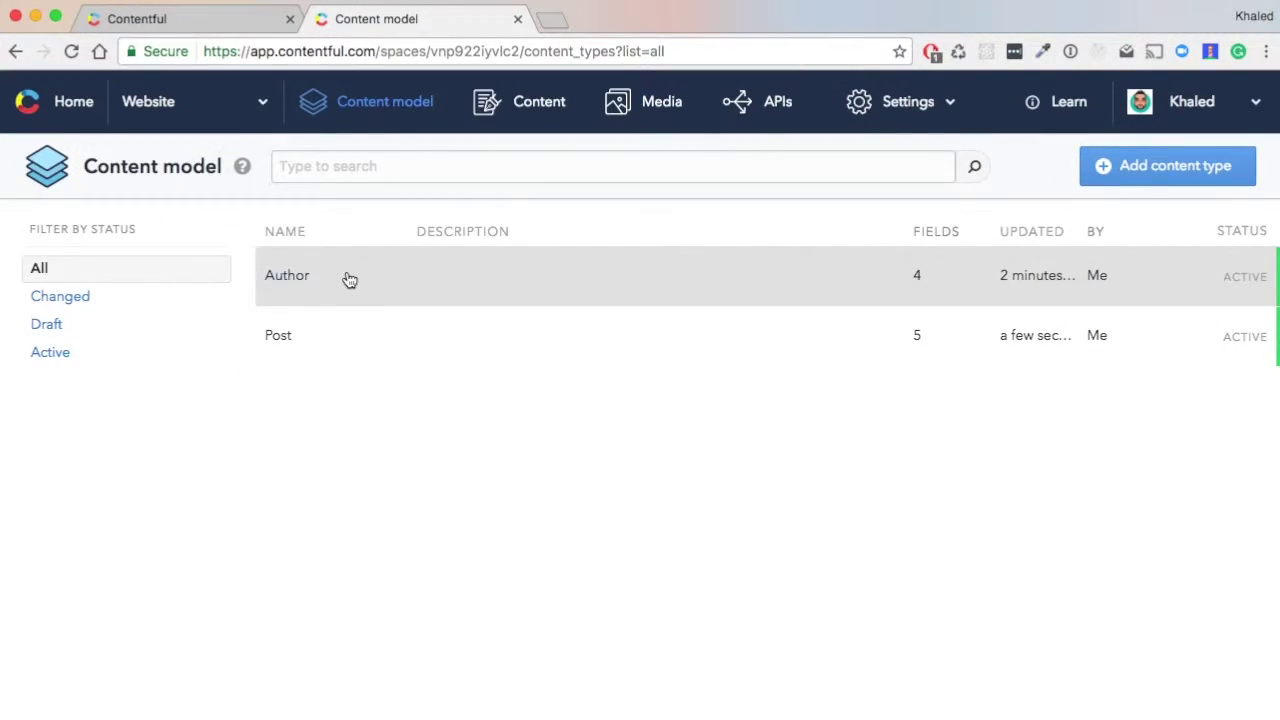
click(349, 279)
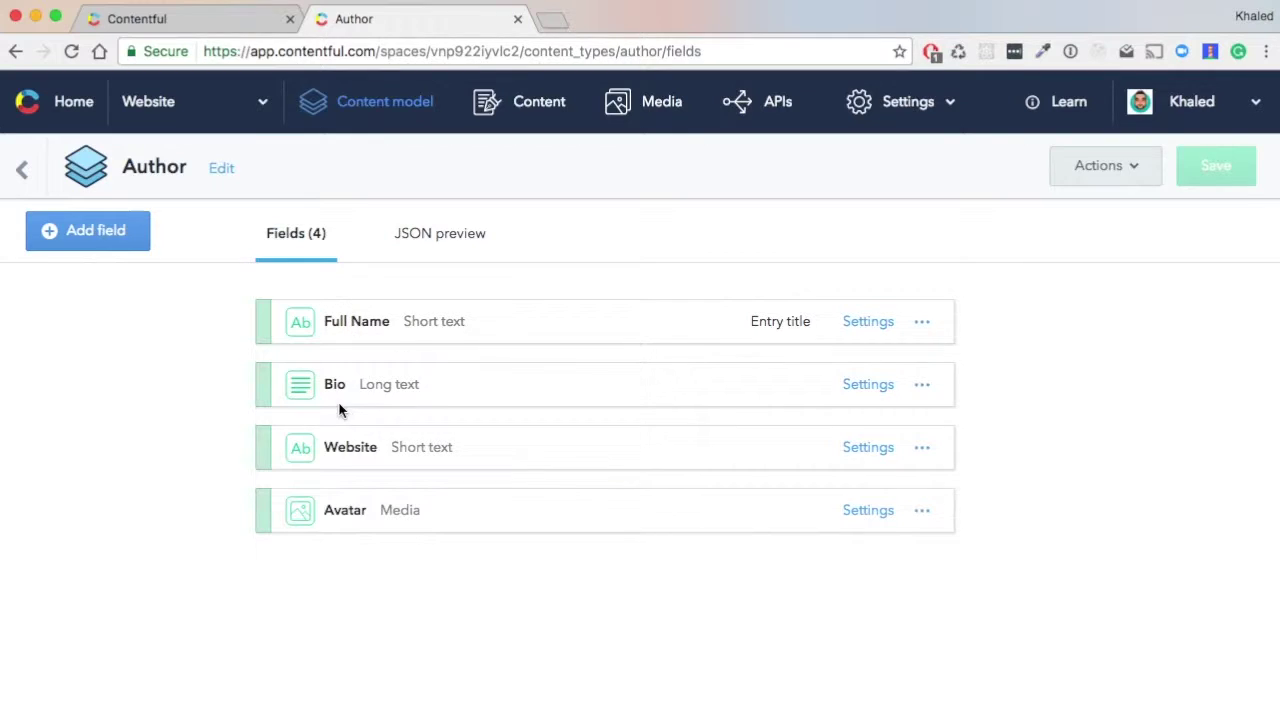